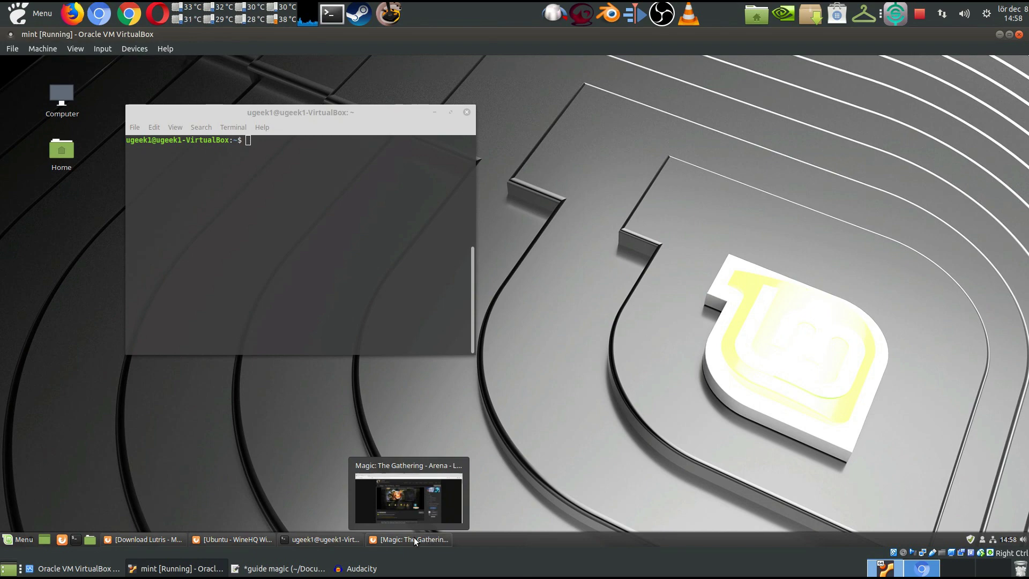
# - Restore the Firefox 'Ubuntu - WineHQ Wiki' window beside the terminal
pyautogui.moveTo(224, 539)
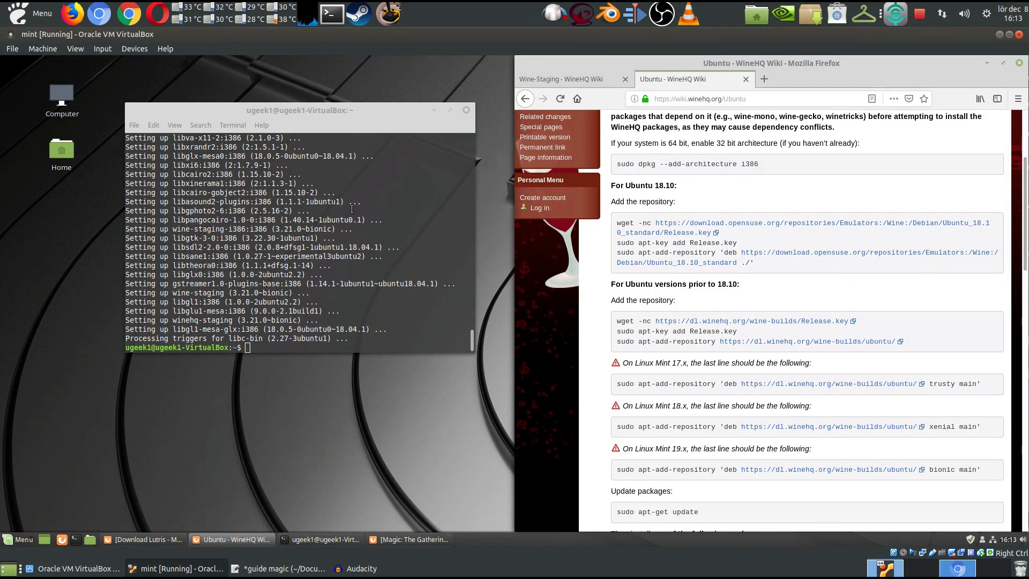
# - Run 'sudo dpkg --add-architecture i386' from the WineHQ wiki, authorising it with the sudo password
pyautogui.moveTo(768, 164); pyautogui.dragTo(610, 165)
pyautogui.hotkey('ctrl', 'c')
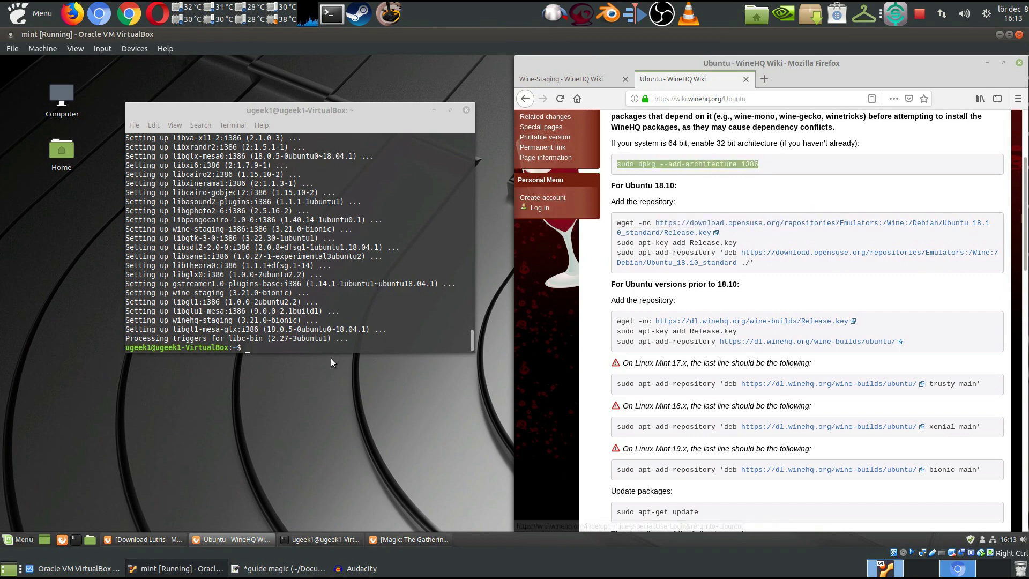
pyautogui.click(418, 338)
pyautogui.middleClick(418, 337)
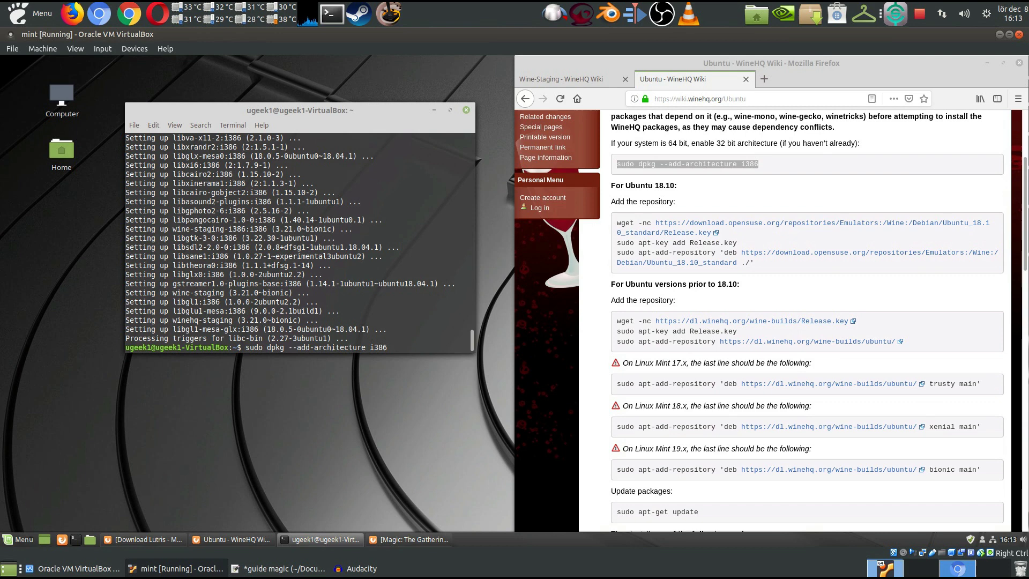
pyautogui.press('Return')
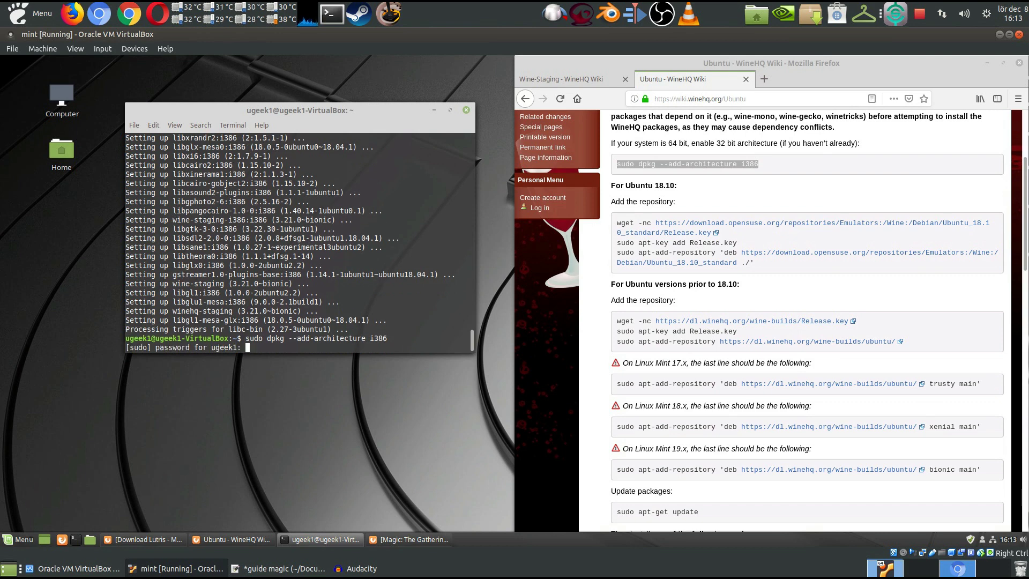
pyautogui.press('Return')
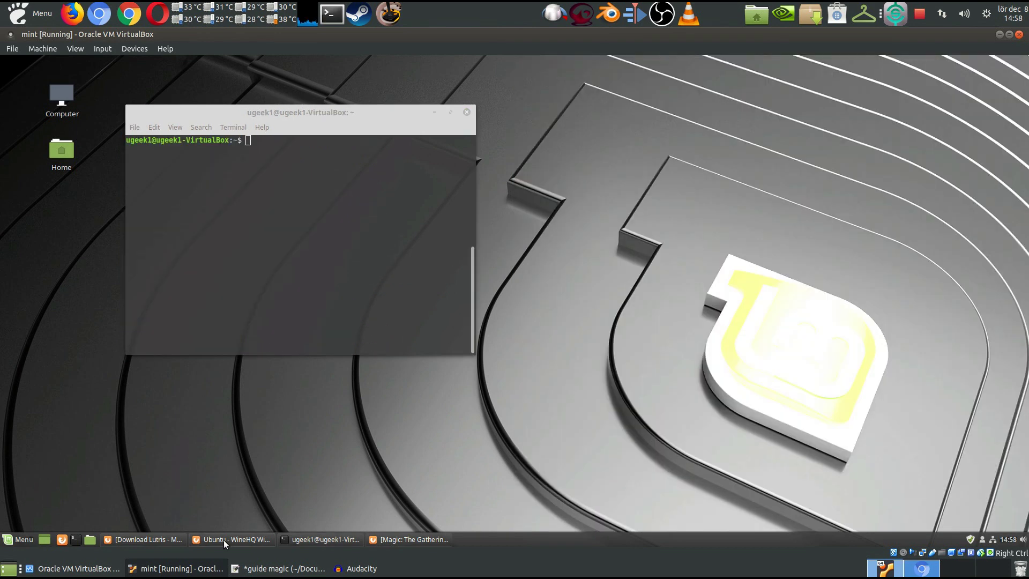
pyautogui.click(223, 539)
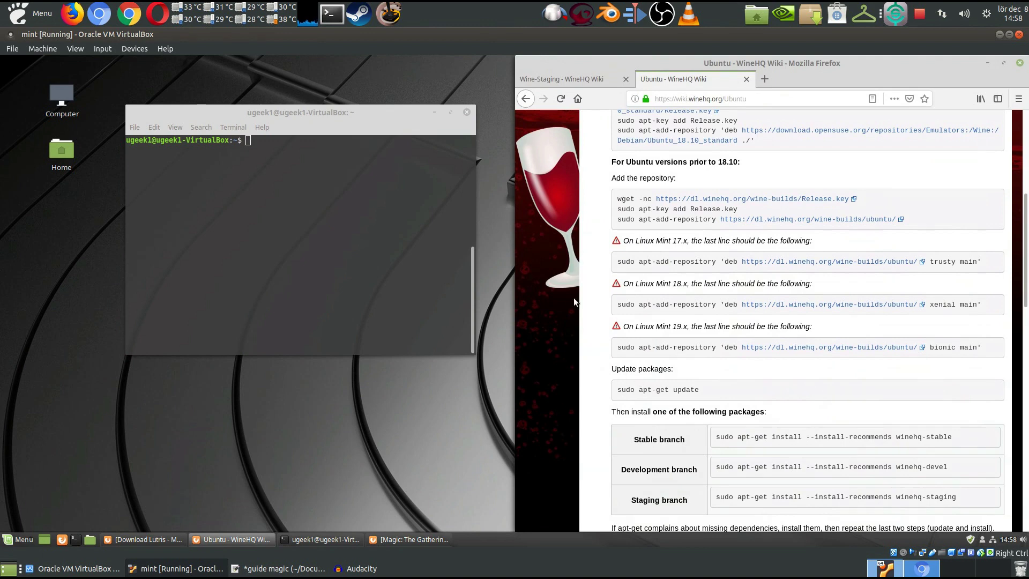
# - Download the WineHQ Release.key with the wiki's wget -nc command
pyautogui.doubleClick(622, 199)
pyautogui.tripleClick(621, 199)
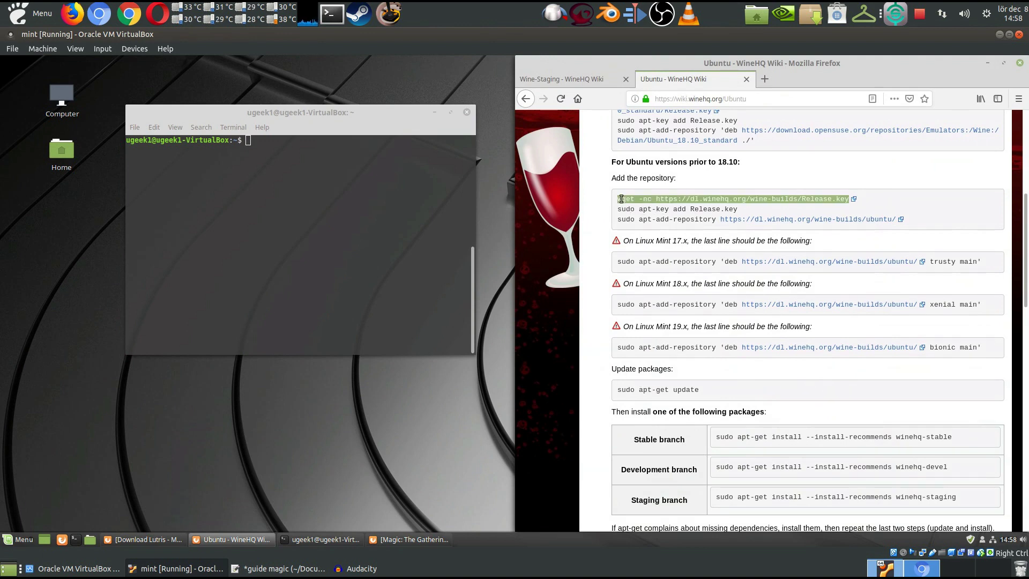
pyautogui.click(257, 241)
pyautogui.middleClick(257, 242)
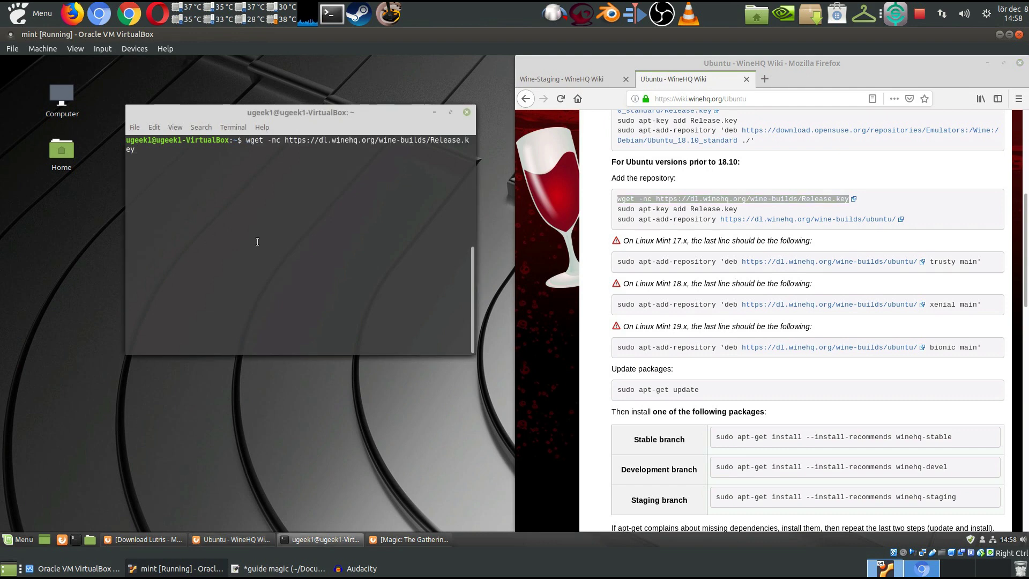
pyautogui.press('Return')
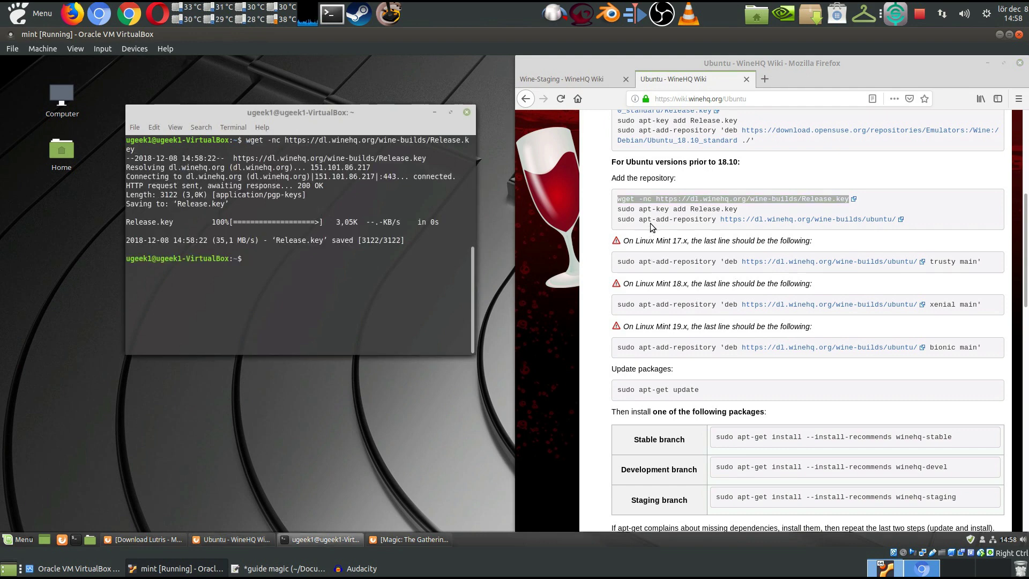
# - Add Release.key with 'sudo apt-key add' and add the WineHQ bionic main repository
pyautogui.tripleClick(637, 209)
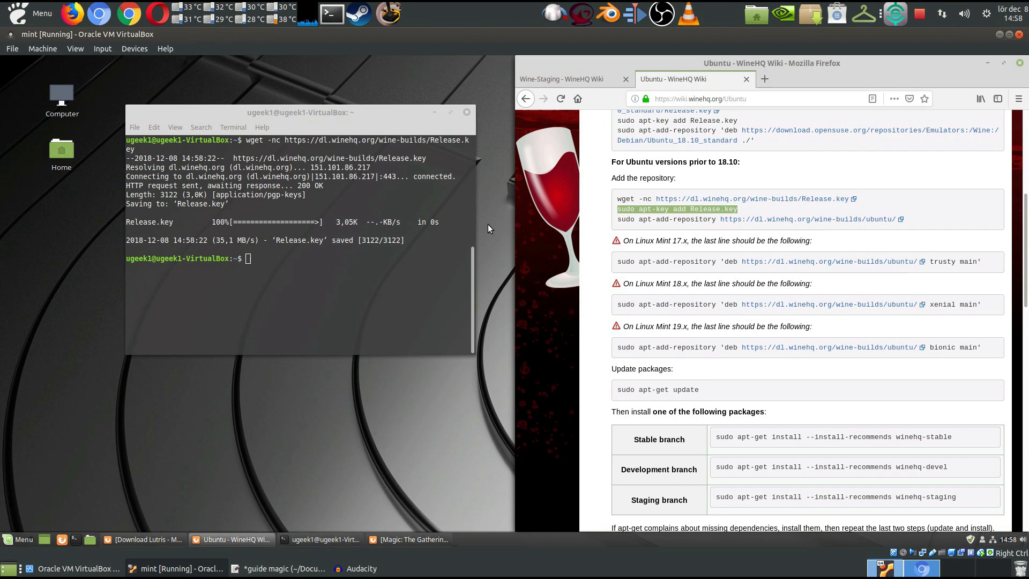
pyautogui.click(268, 319)
pyautogui.middleClick(267, 318)
pyautogui.press('Return')
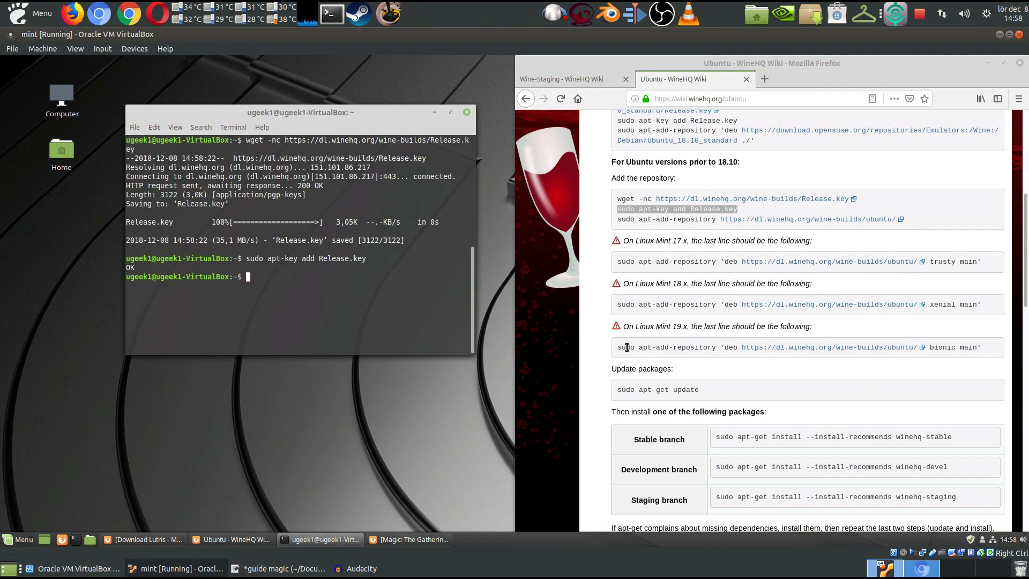
pyautogui.moveTo(617, 347); pyautogui.dragTo(988, 347)
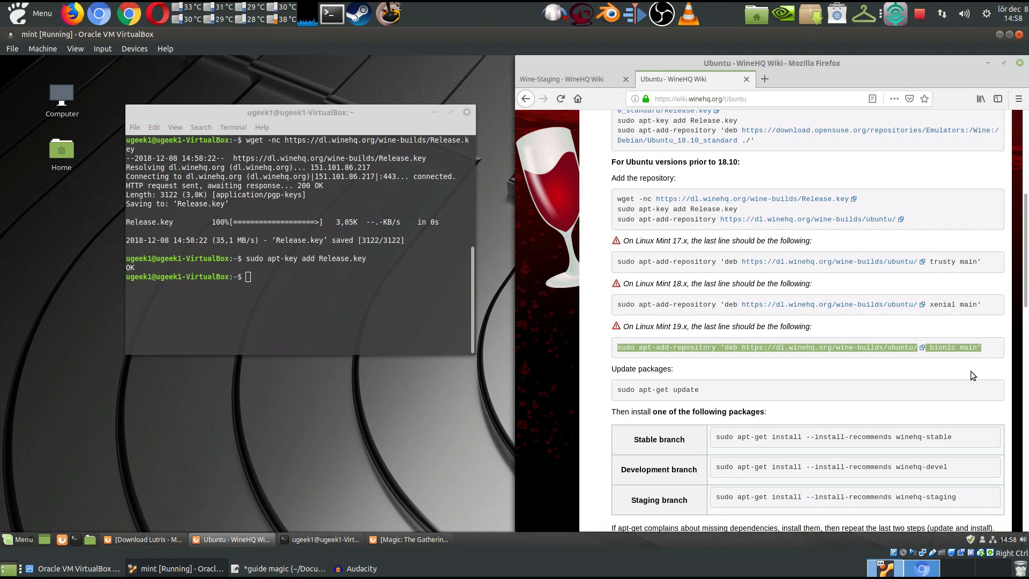
pyautogui.middleClick(353, 313)
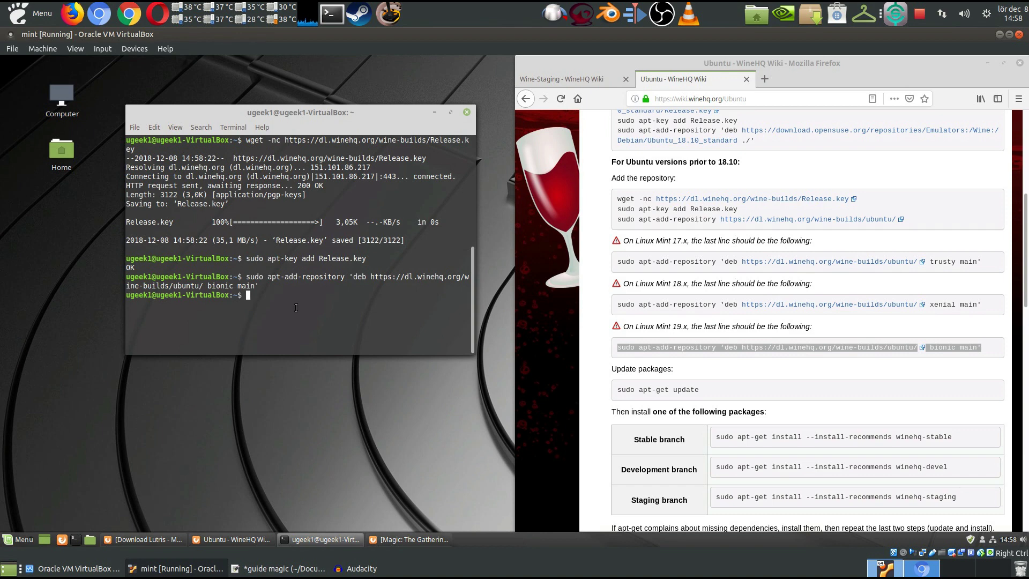
# - Refresh the package lists with 'sudo apt-get update'
pyautogui.click(671, 394)
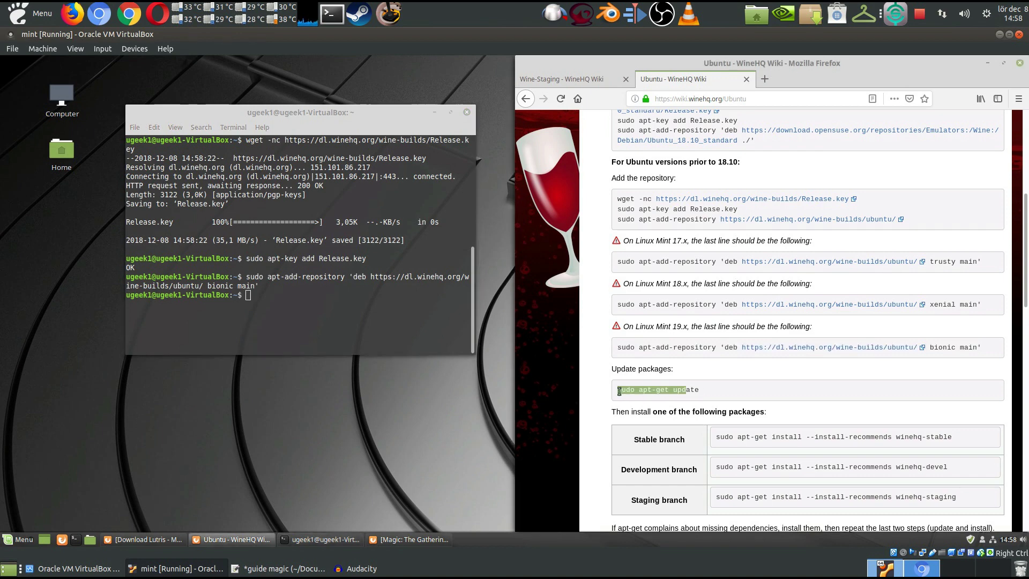
pyautogui.moveTo(616, 389)
pyautogui.mouseDown()
pyautogui.moveTo(707, 391)
pyautogui.moveTo(614, 390)
pyautogui.mouseUp()
pyautogui.hotkey('ctrl', 'c')
pyautogui.click(292, 319)
pyautogui.middleClick(292, 318)
pyautogui.press('Return')
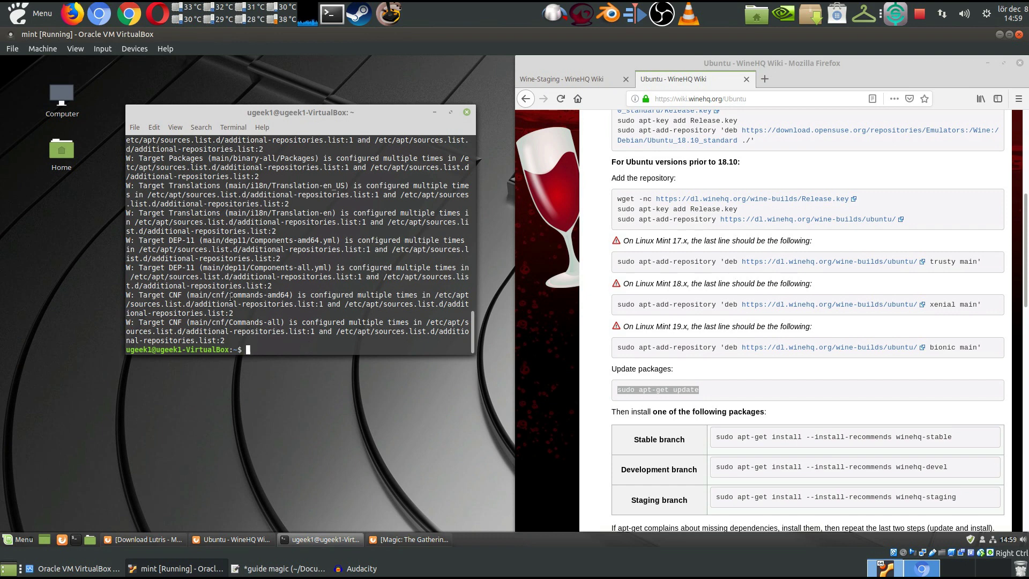
# - Install winehq-staging with --install-recommends, answering y to continue
pyautogui.scroll(2, 273, 245)
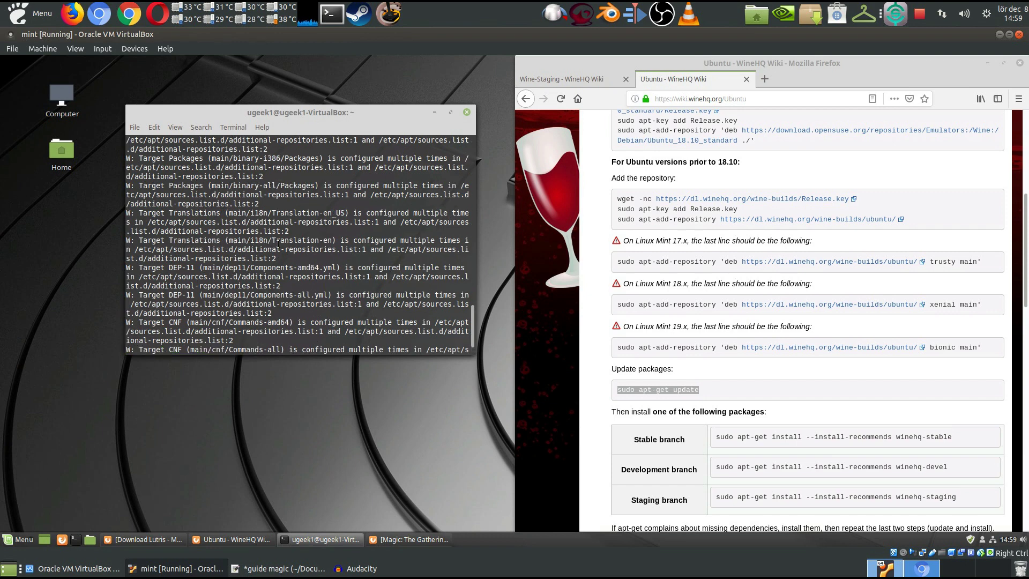
pyautogui.scroll(2, 283, 243)
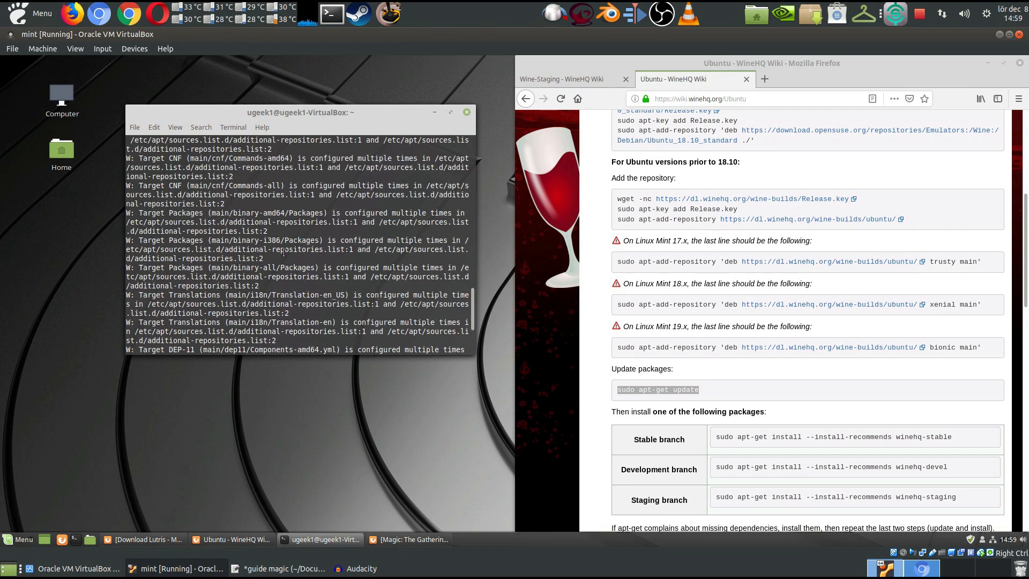
pyautogui.scroll(3, 284, 252)
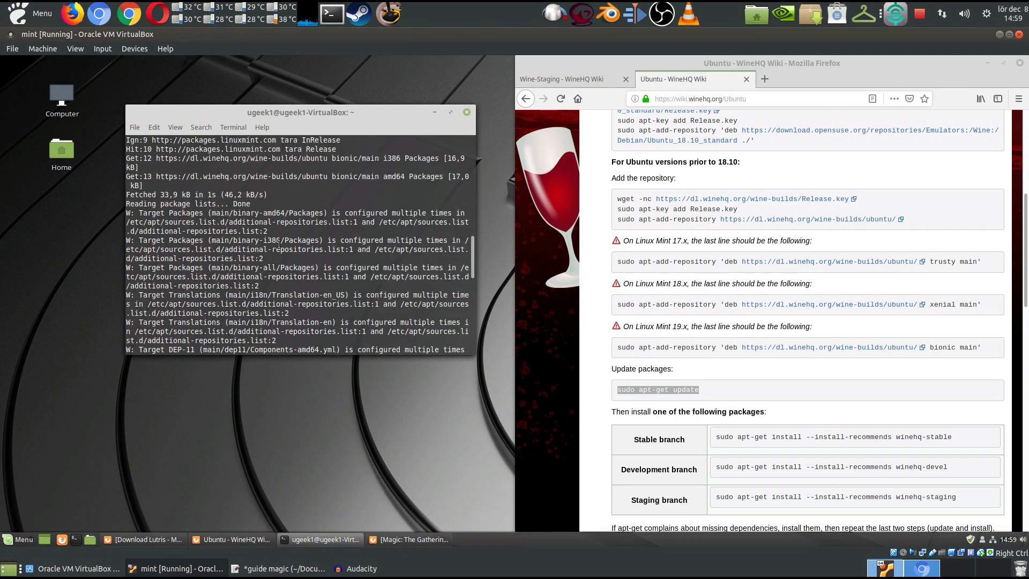
pyautogui.scroll(-4, 280, 244)
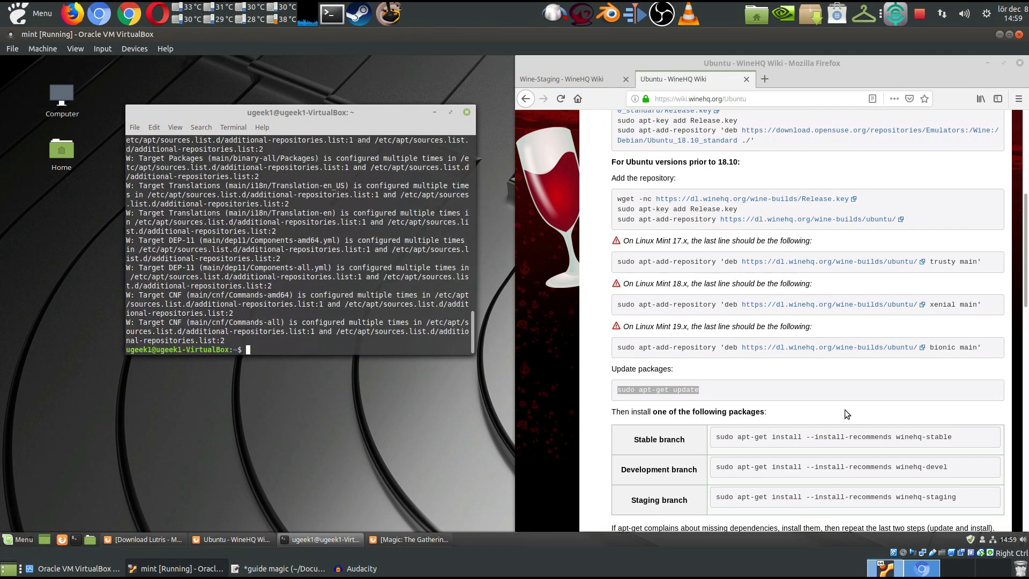
pyautogui.moveTo(968, 503); pyautogui.dragTo(719, 491)
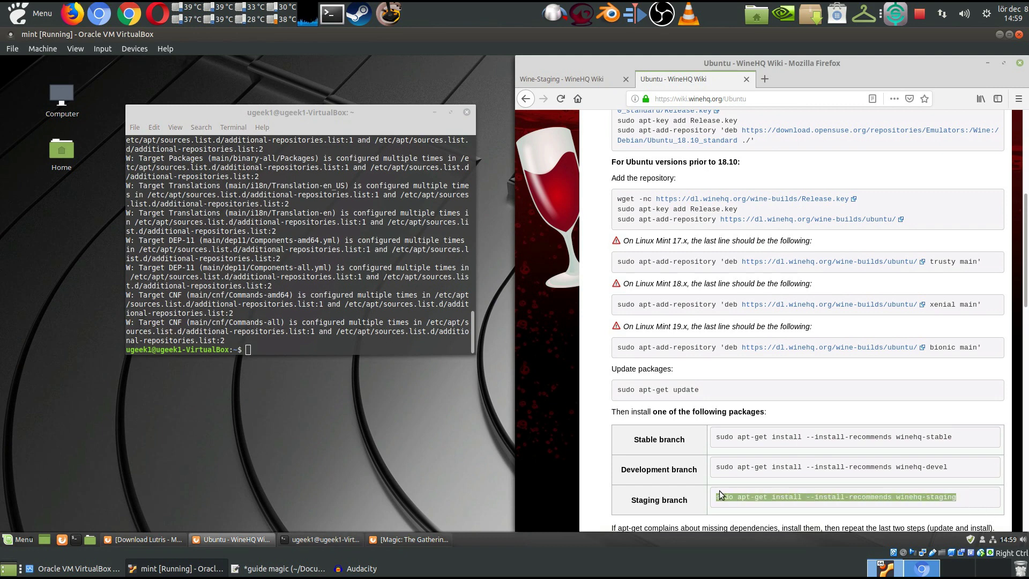
pyautogui.click(316, 333)
pyautogui.middleClick(316, 333)
pyautogui.press('Return')
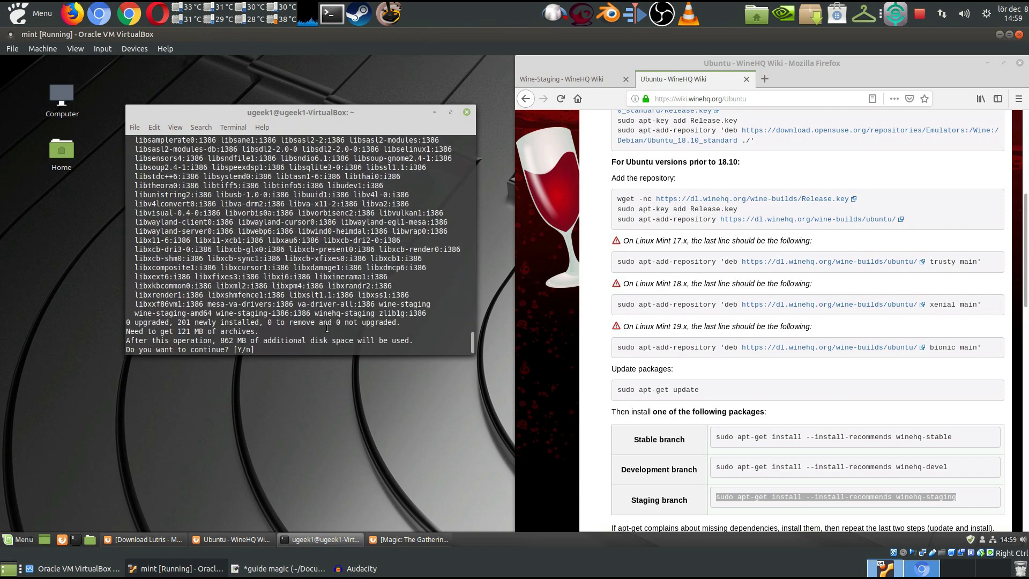
pyautogui.write('y')
pyautogui.press('Return')
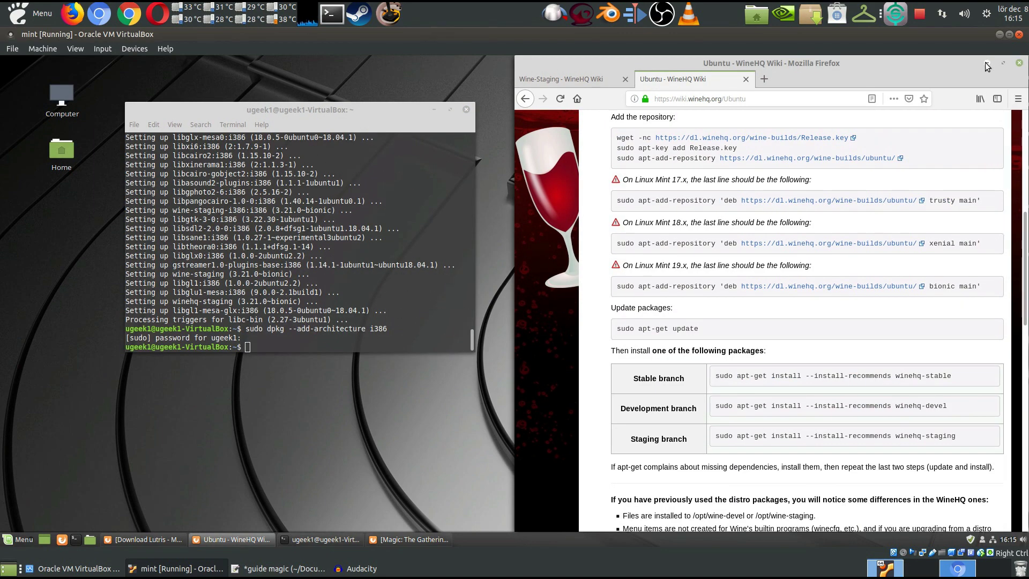
# - Place the Lutris download page beside the terminal and run its Ubuntu version-detection command
pyautogui.click(986, 63)
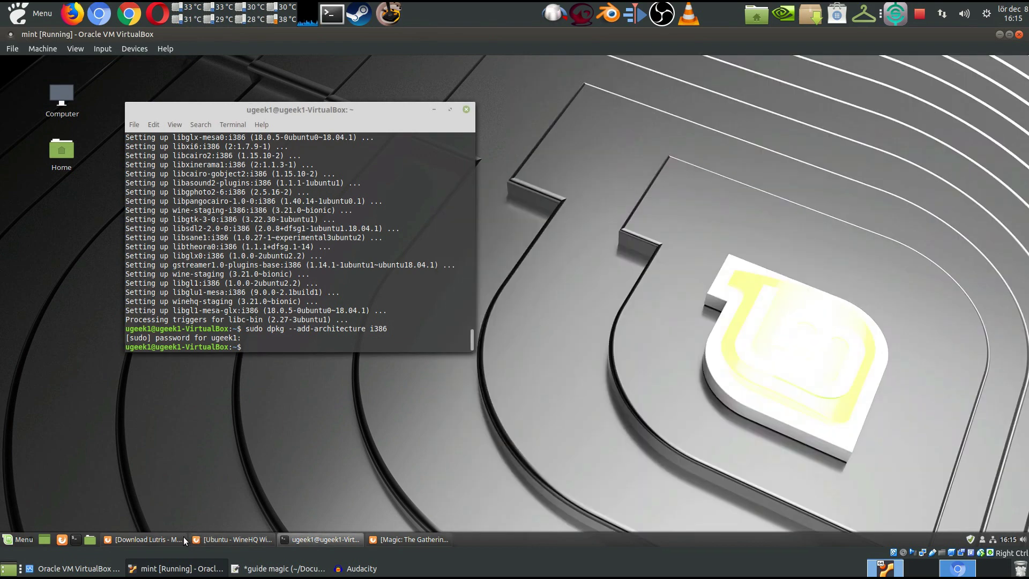
pyautogui.click(167, 538)
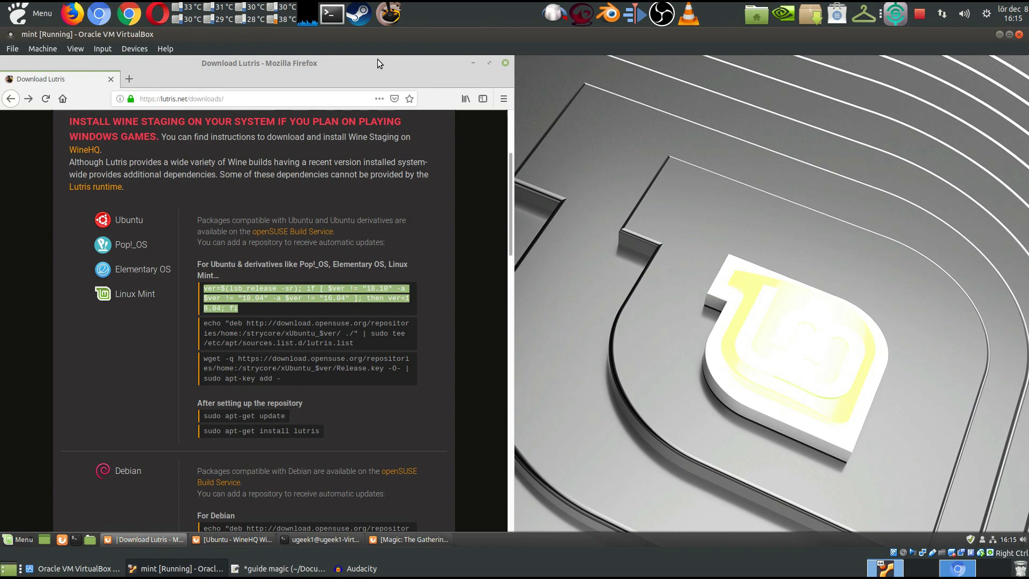
pyautogui.moveTo(378, 62); pyautogui.dragTo(1026, 75)
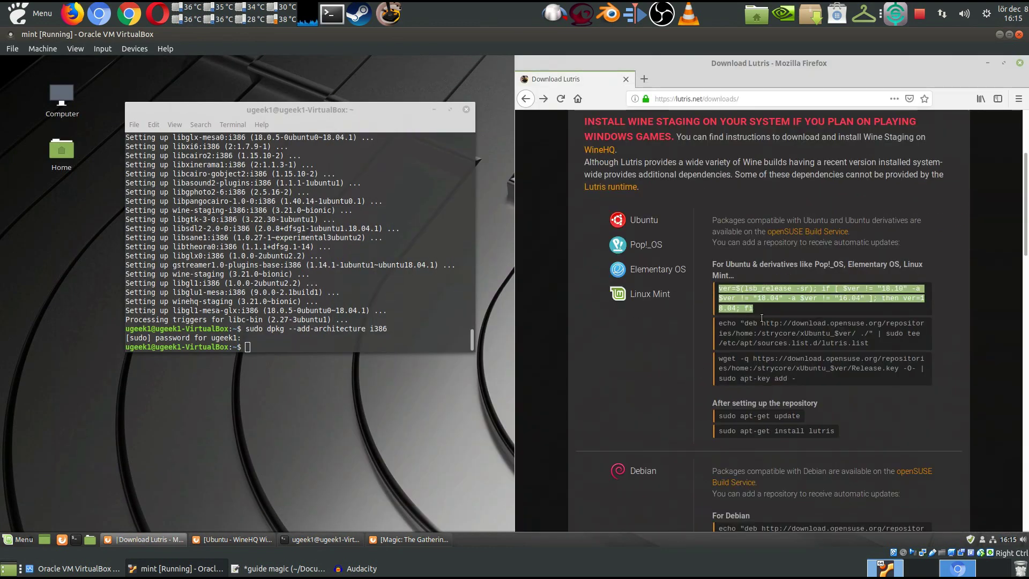
pyautogui.click(692, 293)
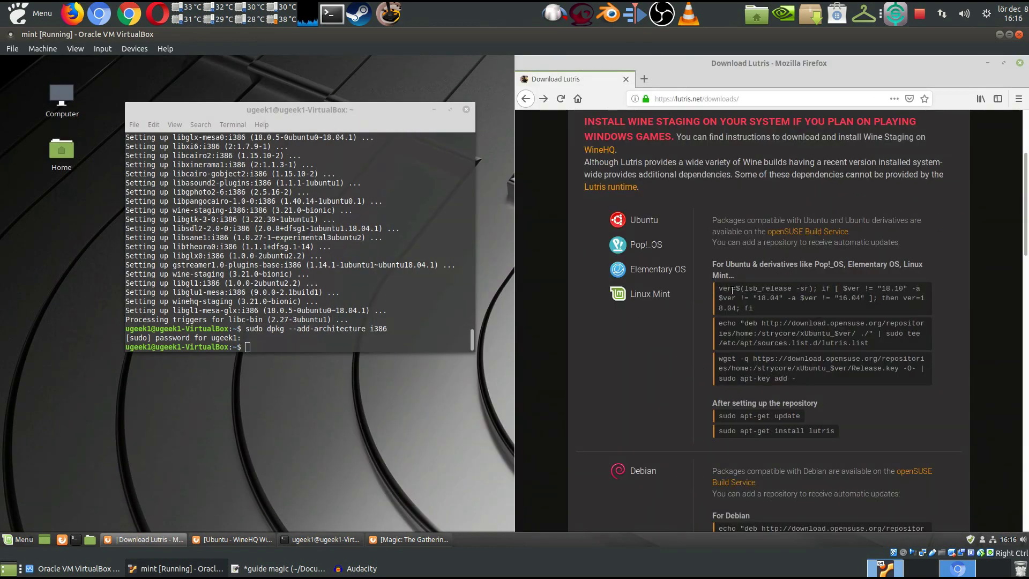
pyautogui.moveTo(751, 306); pyautogui.dragTo(718, 288)
pyautogui.hotkey('ctrl', 'c')
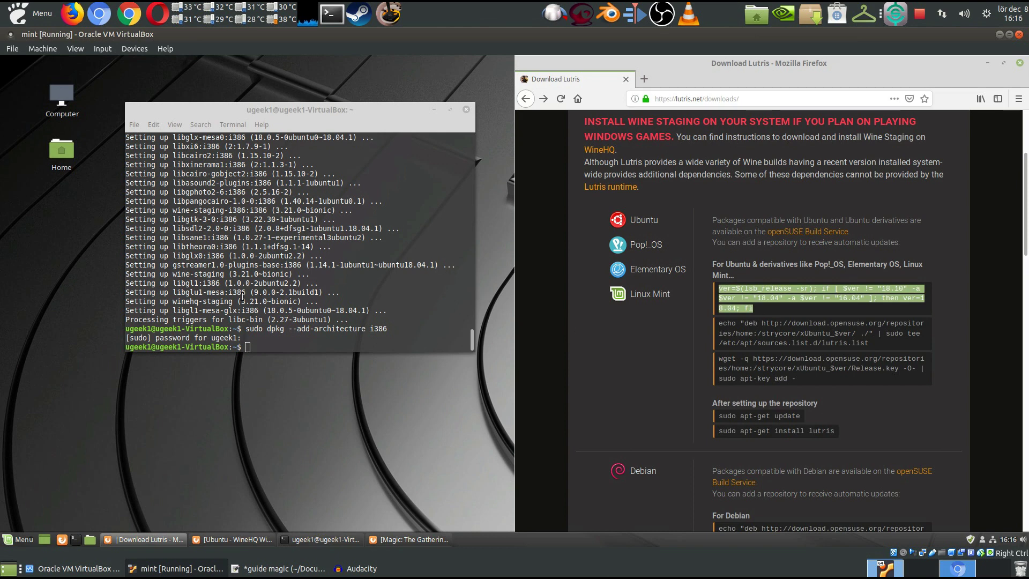
pyautogui.click(354, 332)
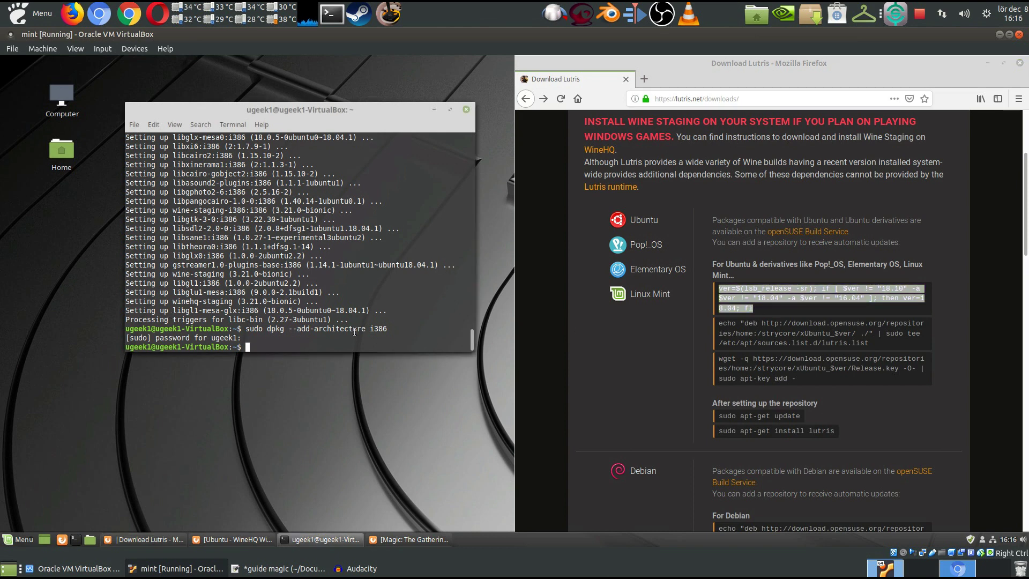
pyautogui.middleClick(355, 332)
pyautogui.press('Return')
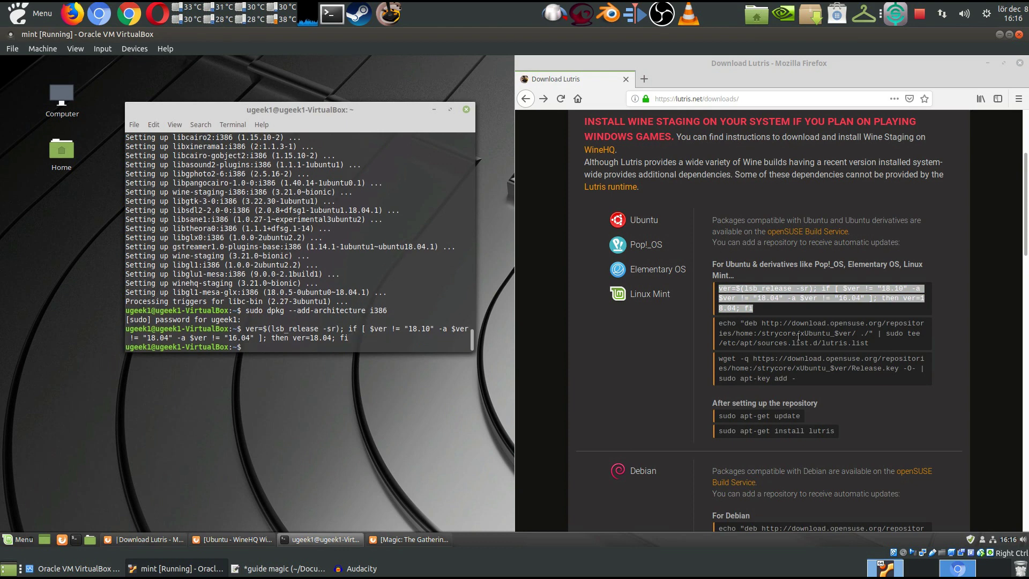
# - Add the Lutris xUbuntu_18.04 repository with the page's echo command
pyautogui.moveTo(861, 344); pyautogui.dragTo(689, 328)
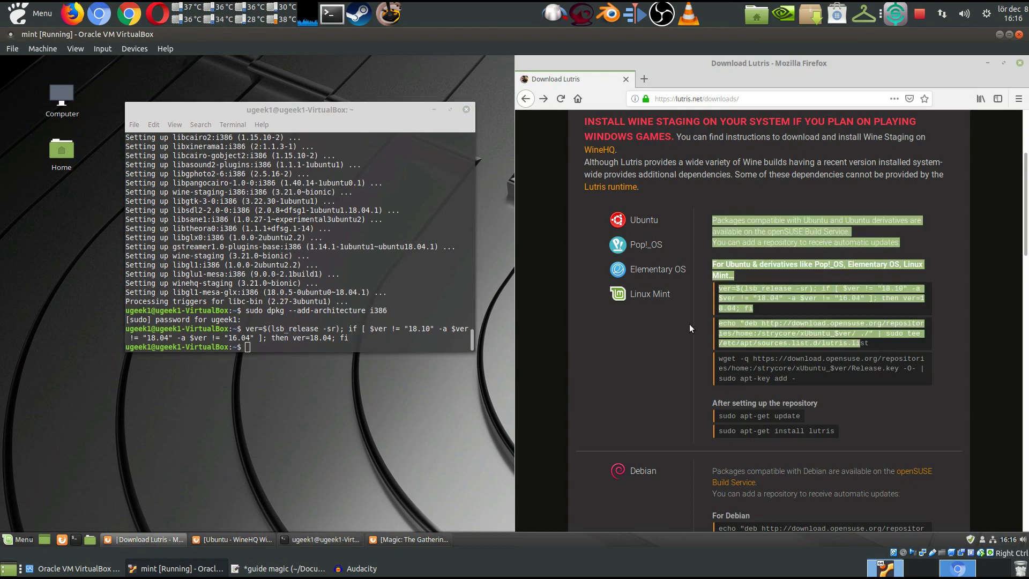
pyautogui.moveTo(876, 350); pyautogui.dragTo(877, 344)
pyautogui.tripleClick(876, 344)
pyautogui.hotkey('ctrl', 'c')
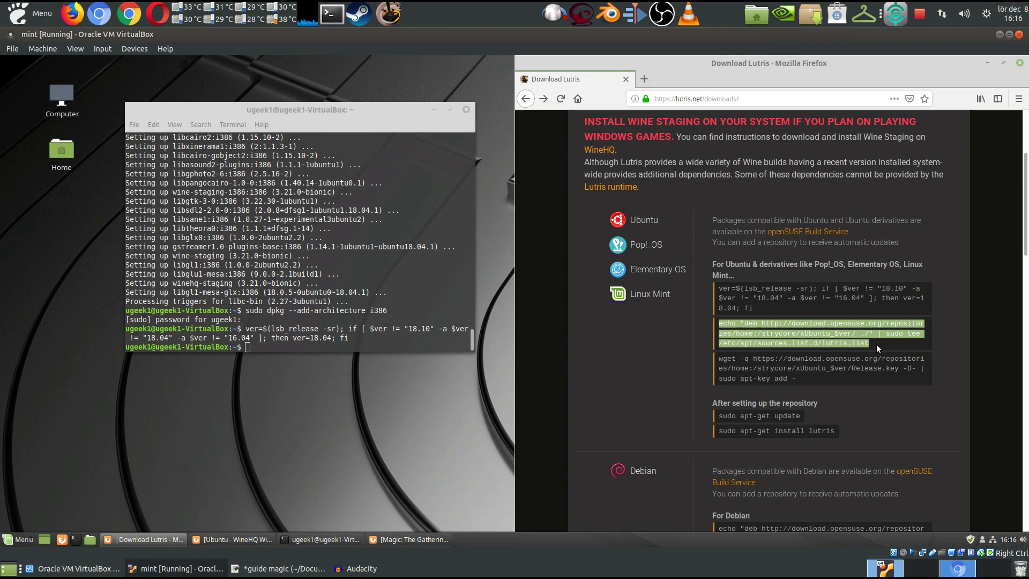
pyautogui.click(415, 332)
pyautogui.middleClick(415, 332)
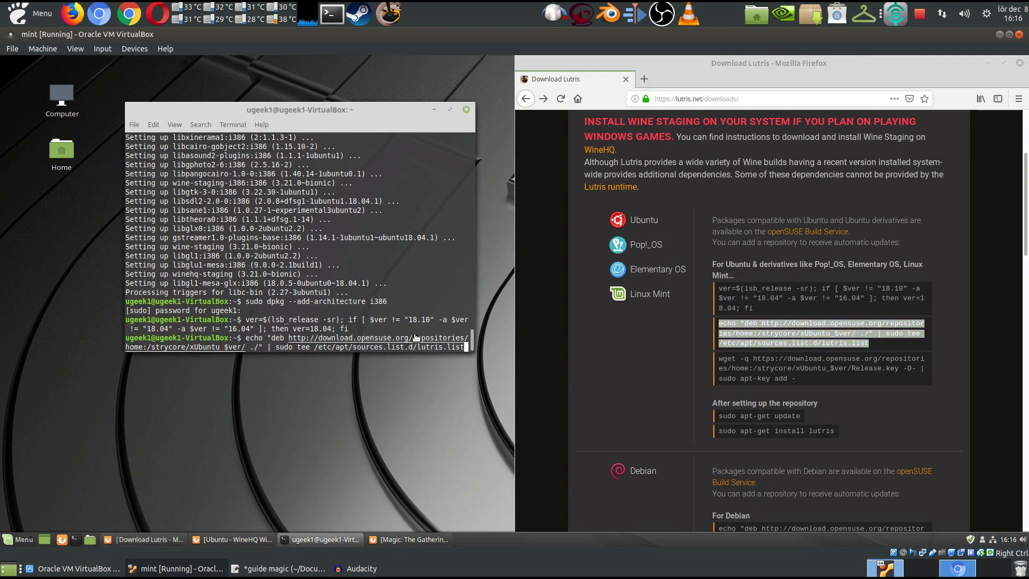
pyautogui.press('Return')
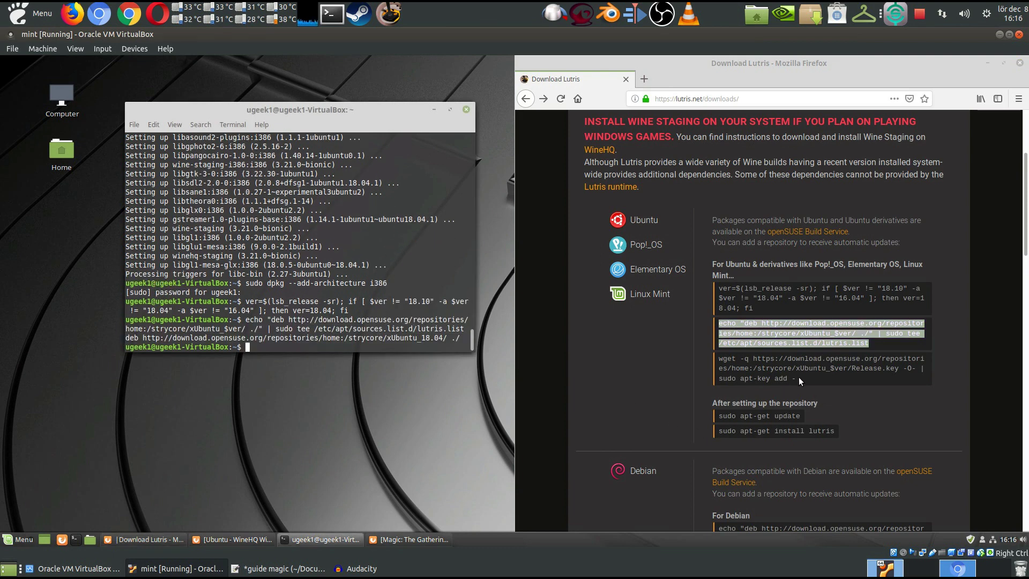
# - Fetch and add the Lutris repository signing key with the wget command
pyautogui.click(796, 375)
pyautogui.tripleClick(796, 376)
pyautogui.hotkey('ctrl', 'c')
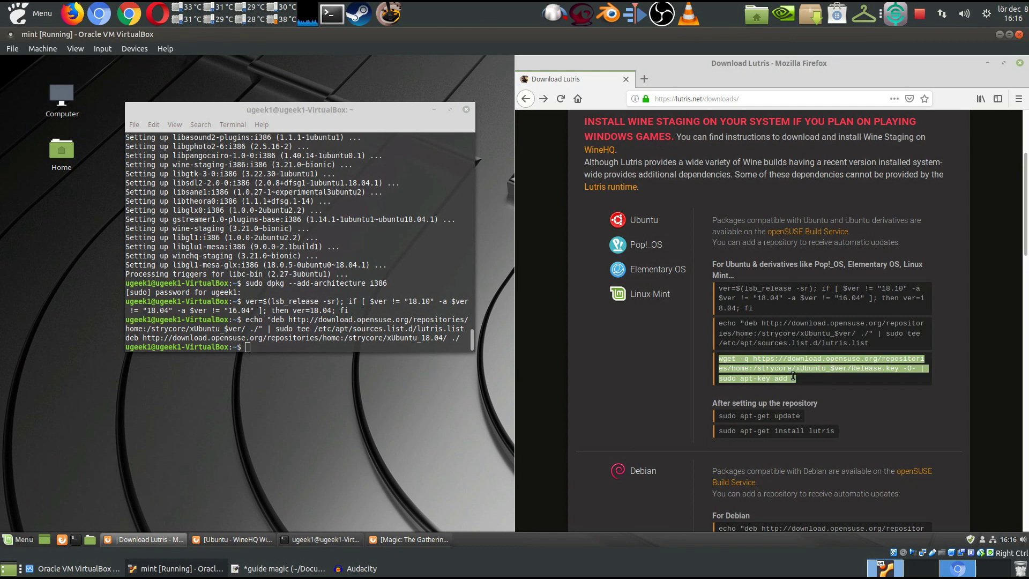
pyautogui.click(416, 272)
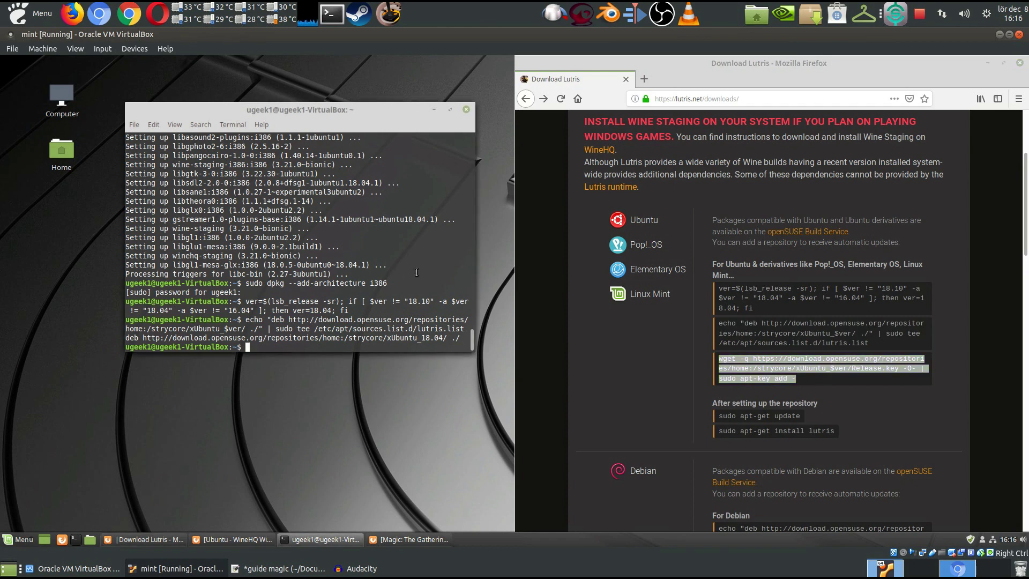
pyautogui.hotkey('ctrl', 'shift', 'v')
pyautogui.press('Return')
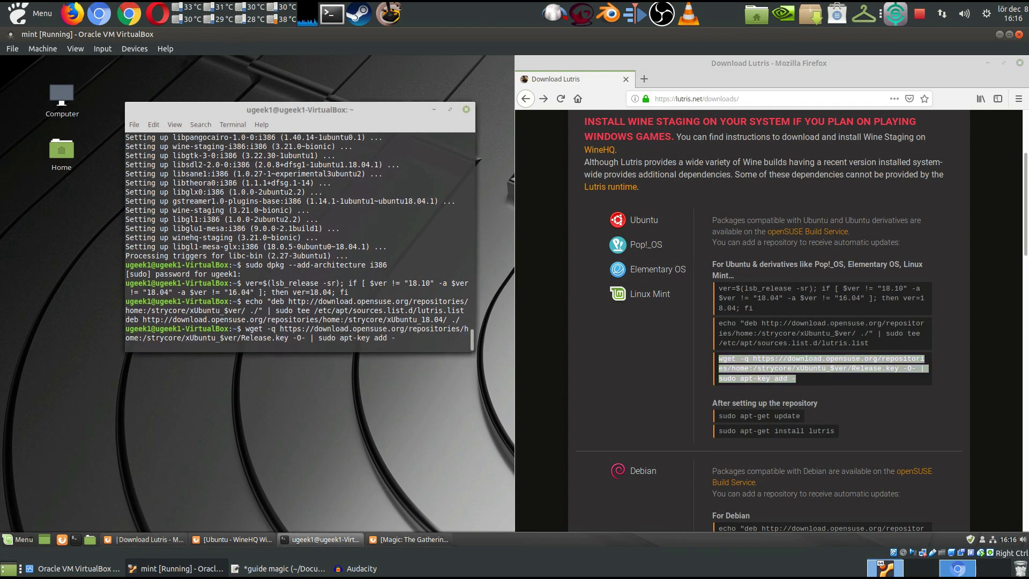
# - Refresh the package lists with 'sudo apt-get update'
pyautogui.tripleClick(762, 416)
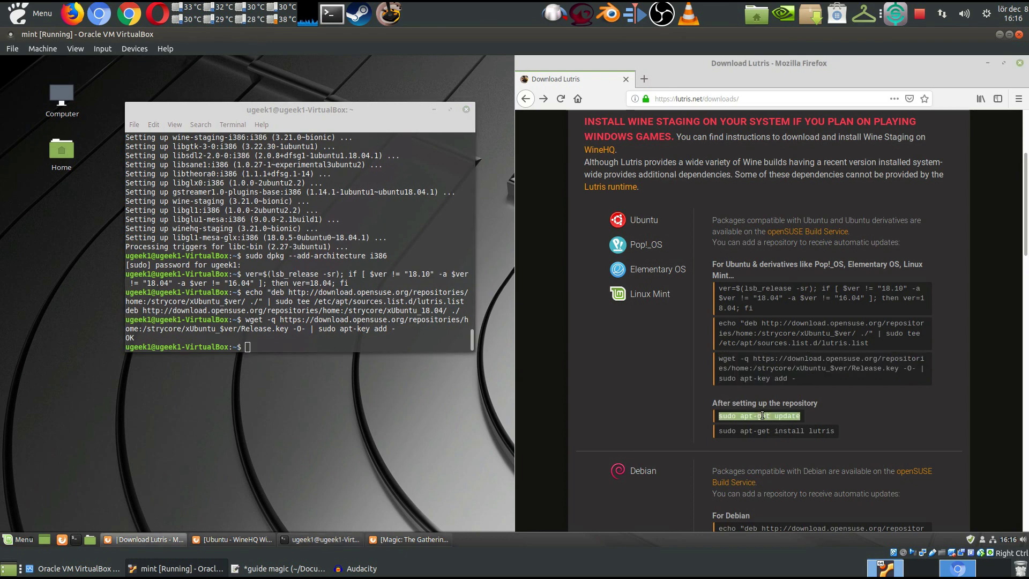
pyautogui.click(386, 334)
pyautogui.write('sudo apt-get update')
pyautogui.press('Return')
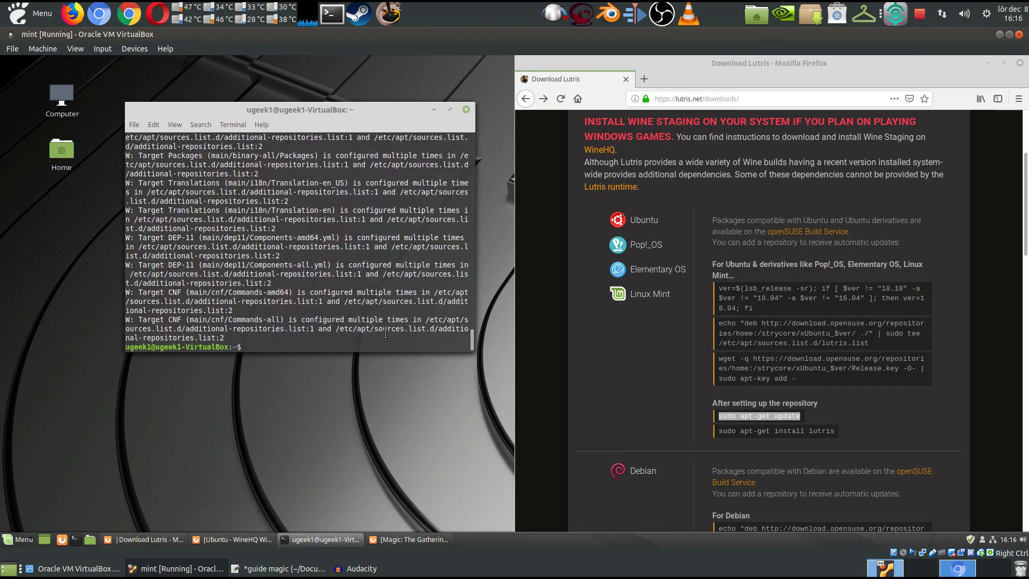
# - Install Lutris 0.4.23 with 'sudo apt-get install lutris', confirming with y
pyautogui.click(799, 433)
pyautogui.tripleClick(799, 433)
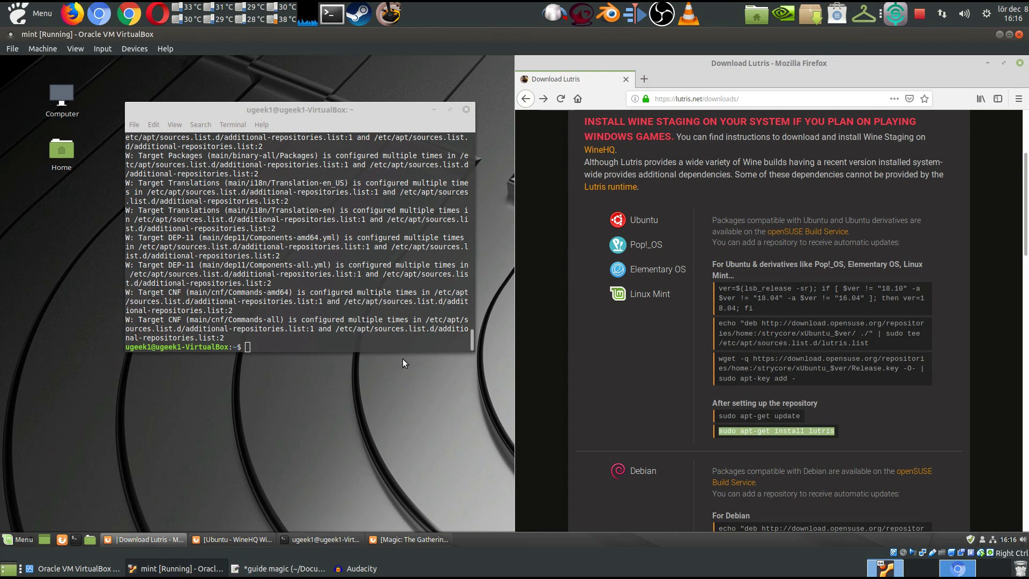
pyautogui.click(358, 336)
pyautogui.middleClick(358, 336)
pyautogui.press('Return')
pyautogui.write('y')
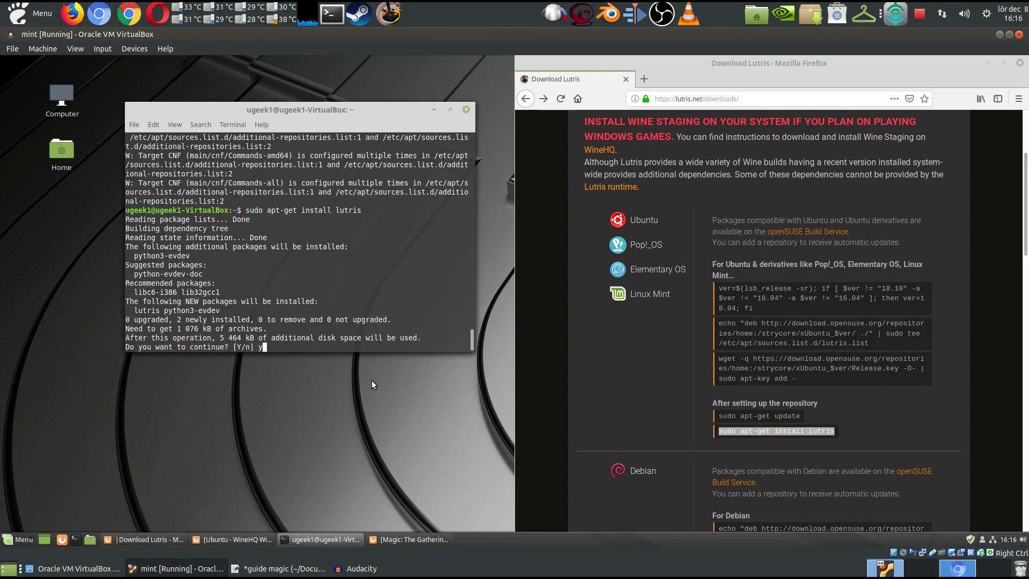
pyautogui.press('Return')
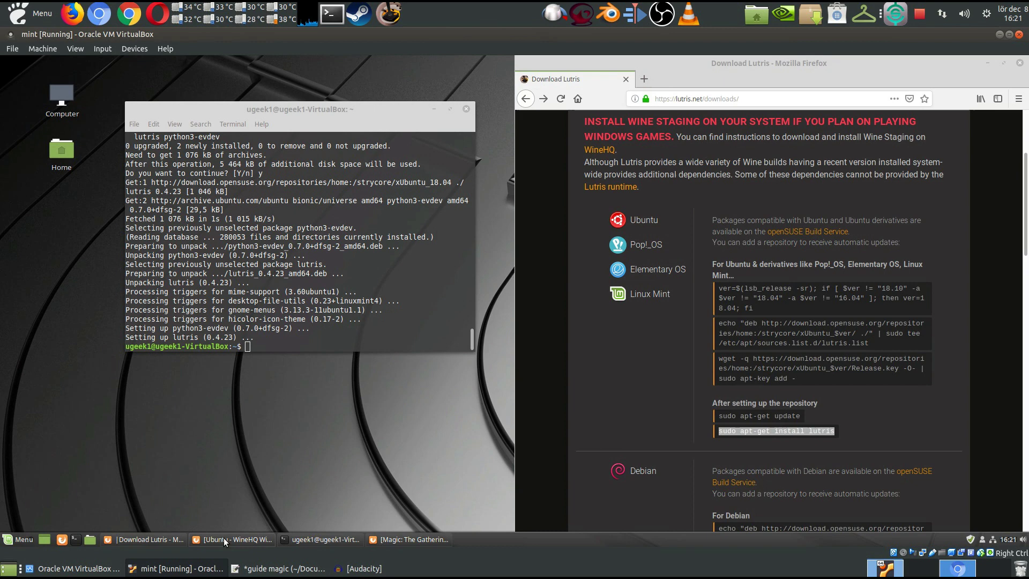
# - Restore the Lutris.net page for Magic: The Gathering - Arena in Firefox
pyautogui.moveTo(220, 541)
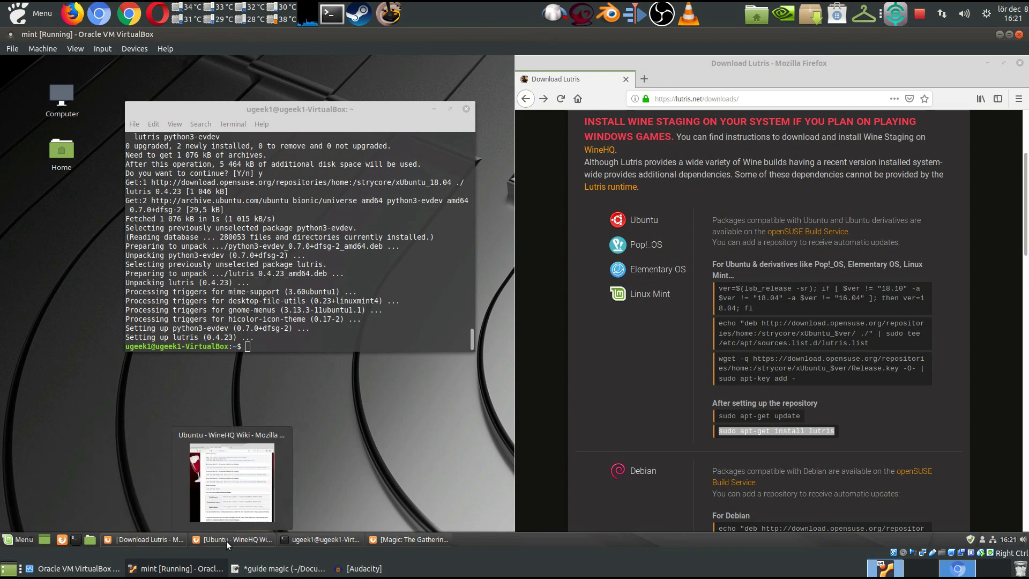
pyautogui.click(418, 540)
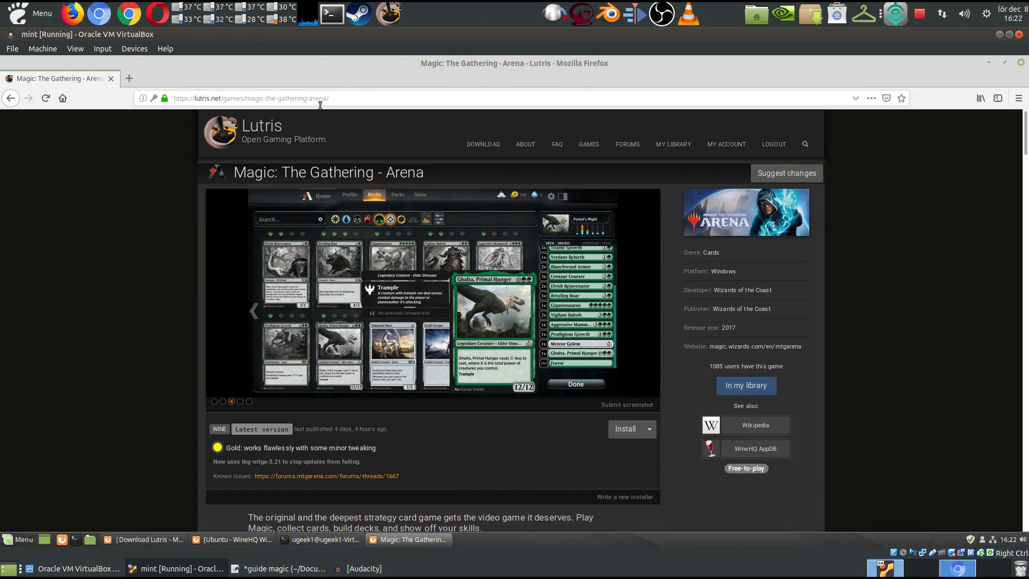
pyautogui.moveTo(381, 94); pyautogui.dragTo(246, 94)
pyautogui.click(399, 99)
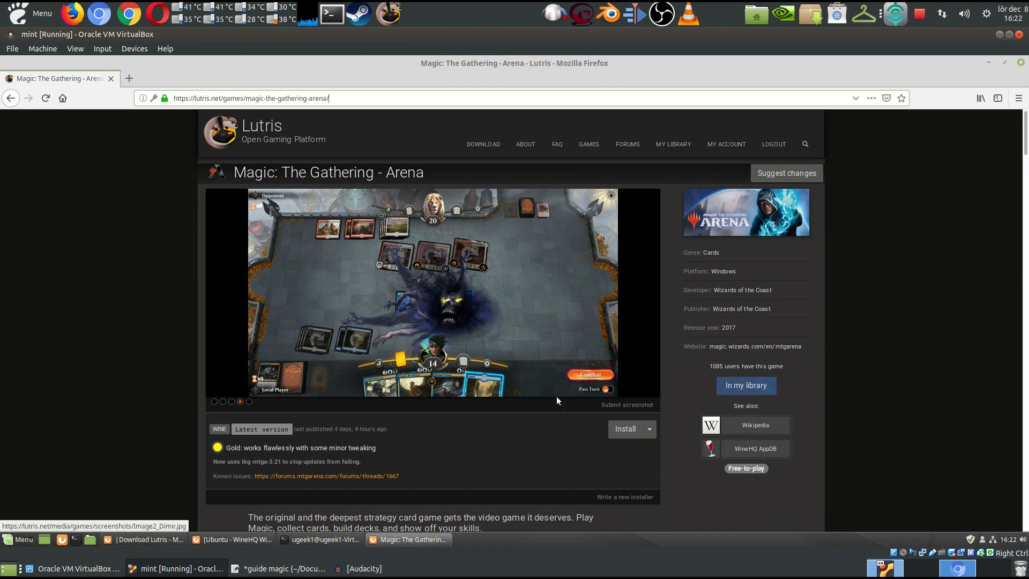
# - Look over the game's Install options, then bring up the Mint application menu
pyautogui.click(650, 431)
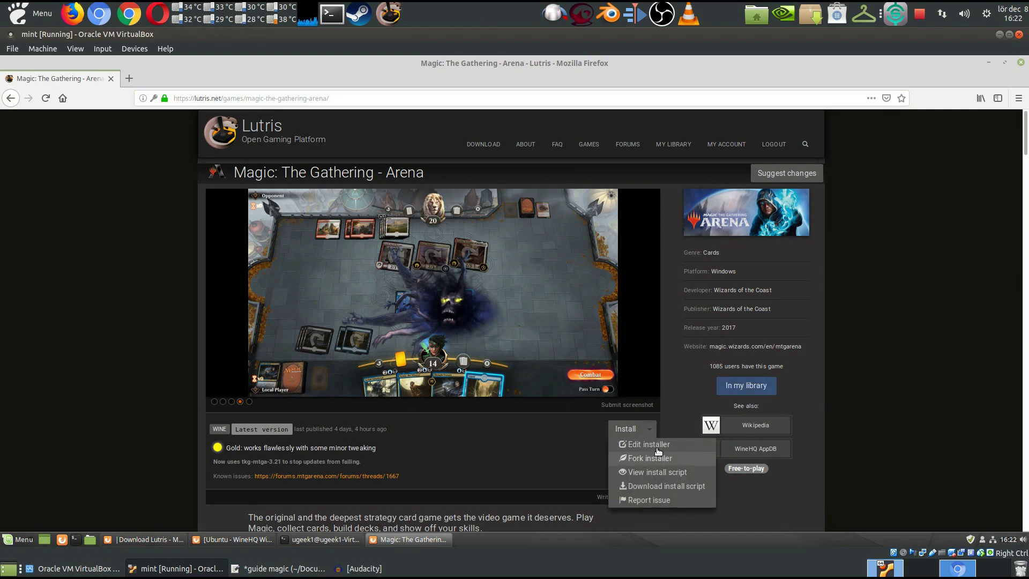
pyautogui.click(525, 452)
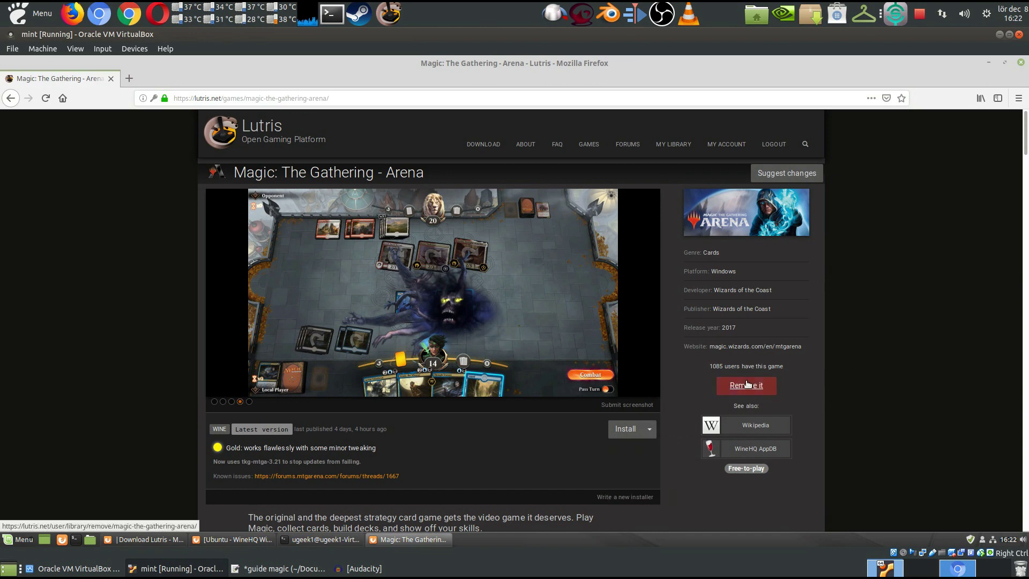
pyautogui.click(25, 540)
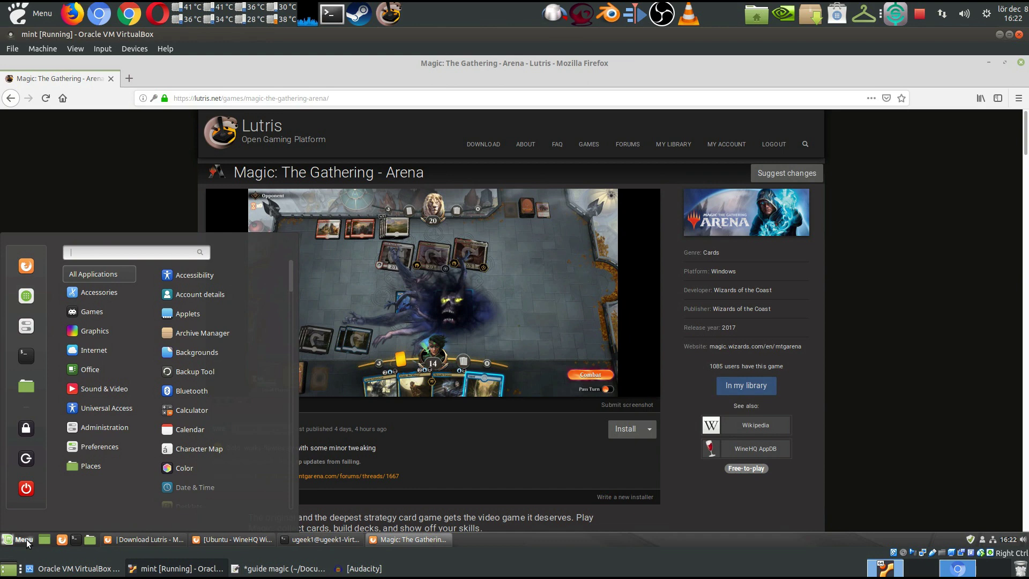
# - Launch Lutris via the 'lutr' menu search and connect it to the Lutris.net account
pyautogui.write('lutr')
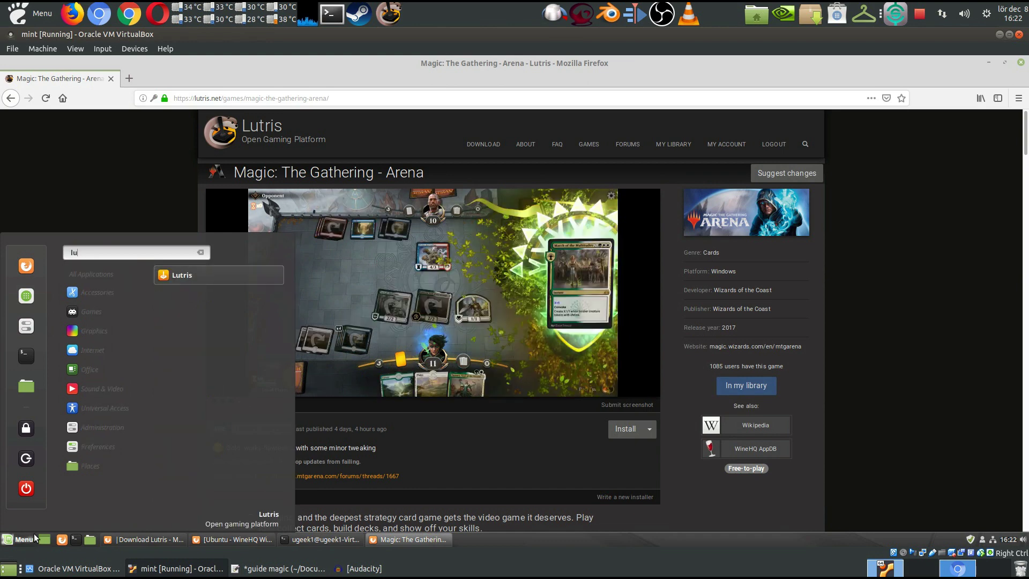
pyautogui.click(243, 270)
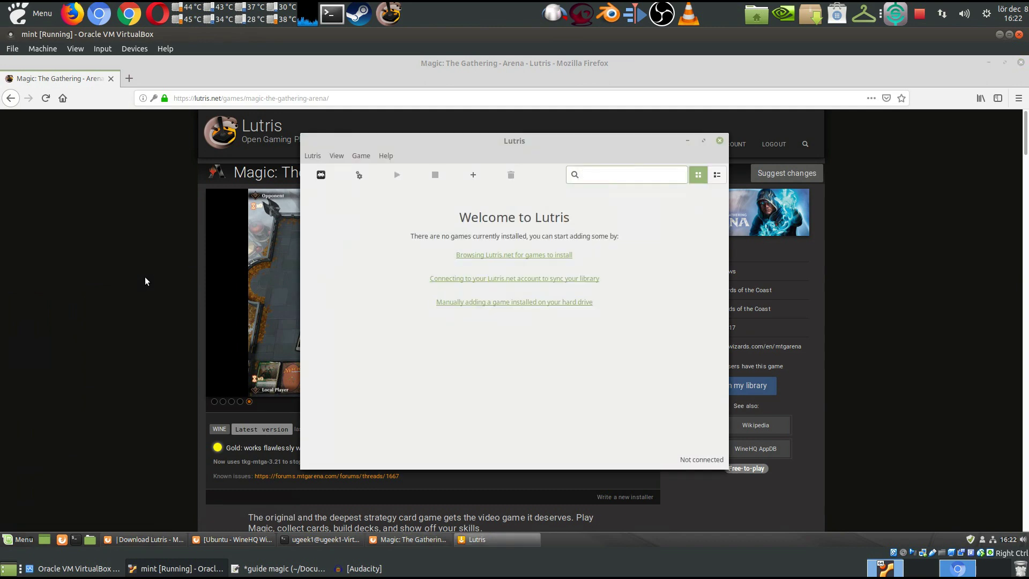
pyautogui.click(313, 158)
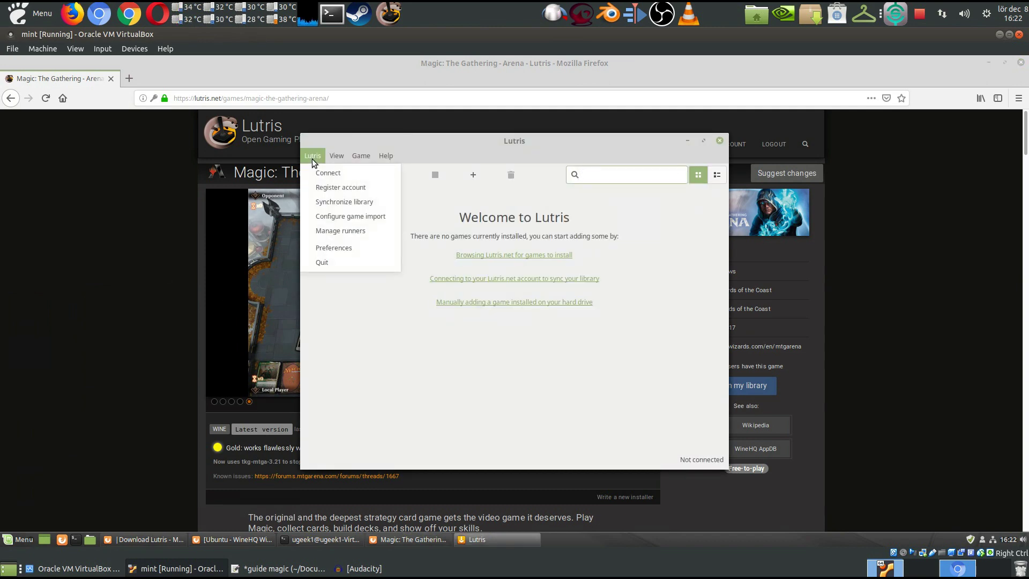
pyautogui.click(321, 173)
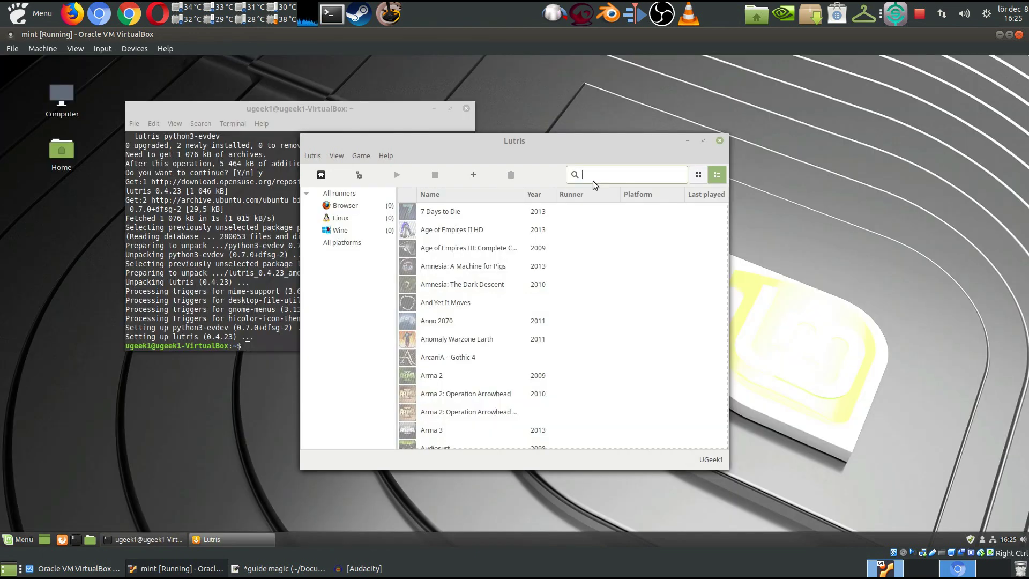
# - Find 'magic' and install Magic: The Gathering - Arena with Latest (wine) into the default folder
pyautogui.write('mag')
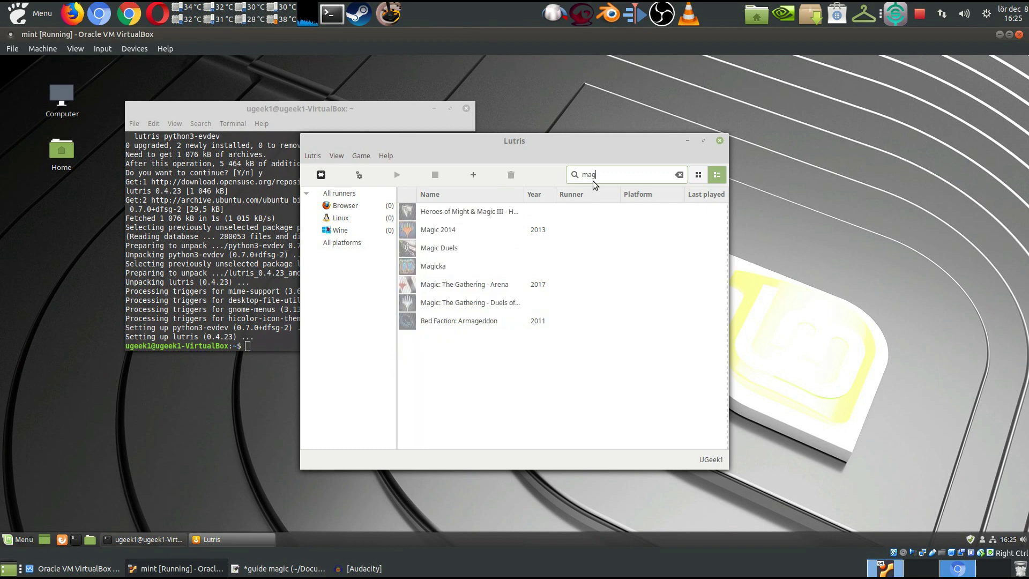
pyautogui.write('ic')
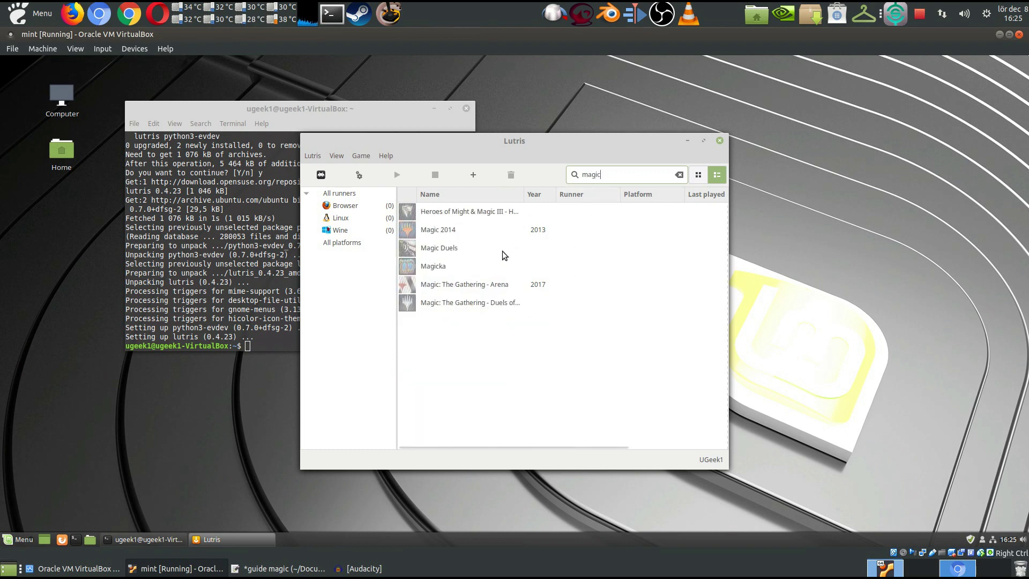
pyautogui.click(464, 285)
pyautogui.rightClick(462, 284)
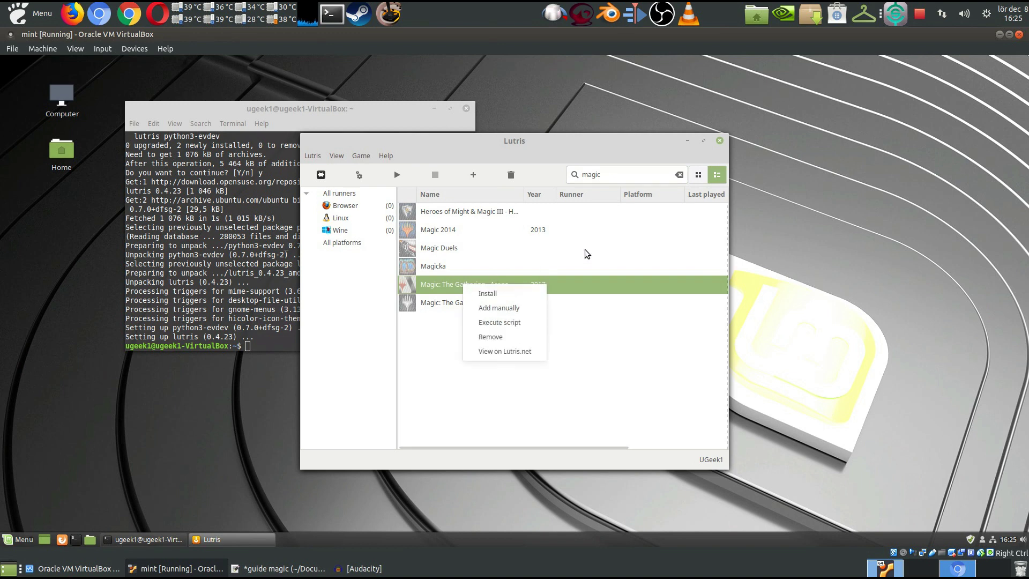
pyautogui.click(522, 296)
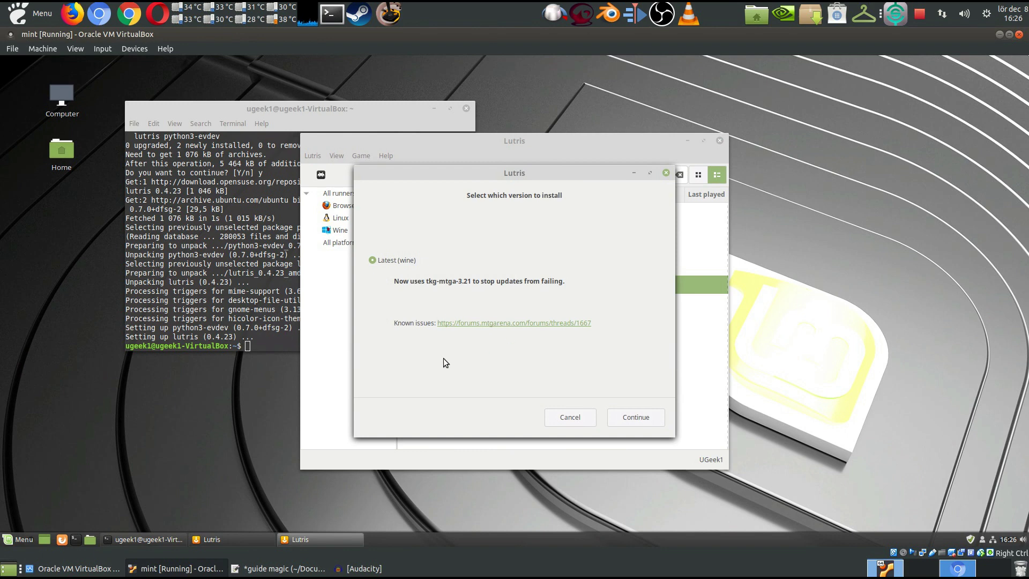
pyautogui.click(643, 417)
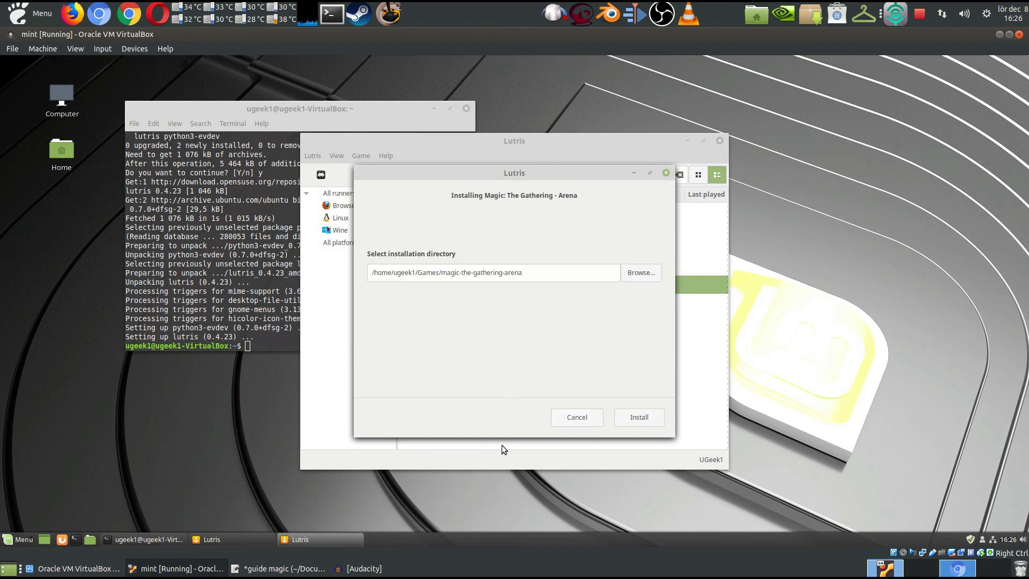
pyautogui.click(642, 421)
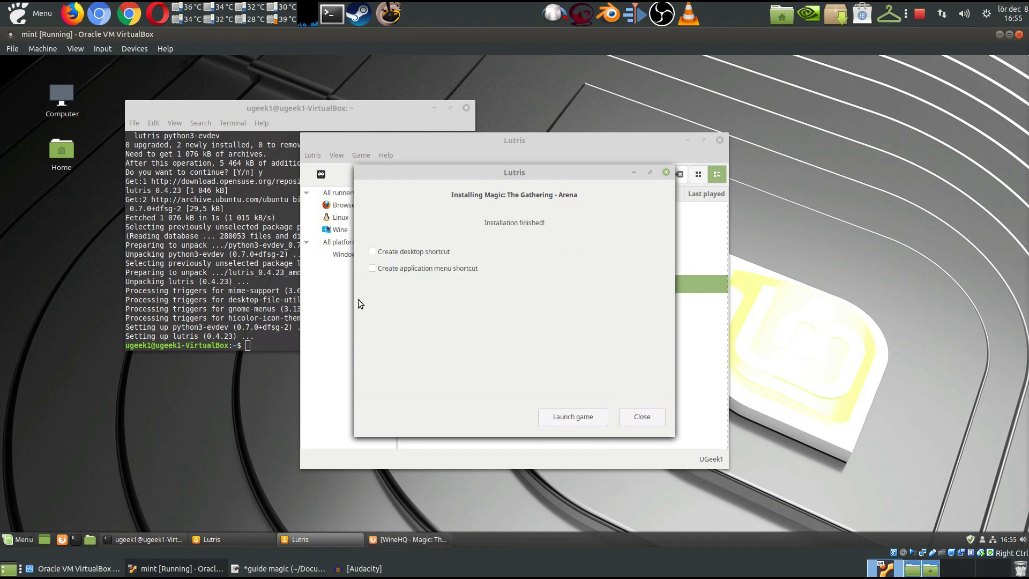
# - Launch Magic: The Gathering - Arena from the finished installer so it starts downloading files
pyautogui.click(583, 417)
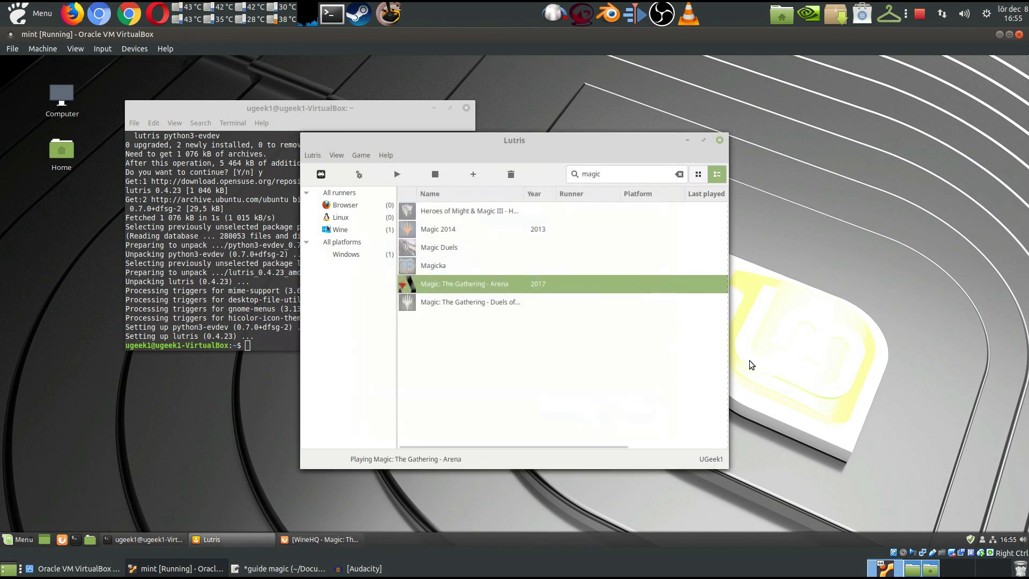